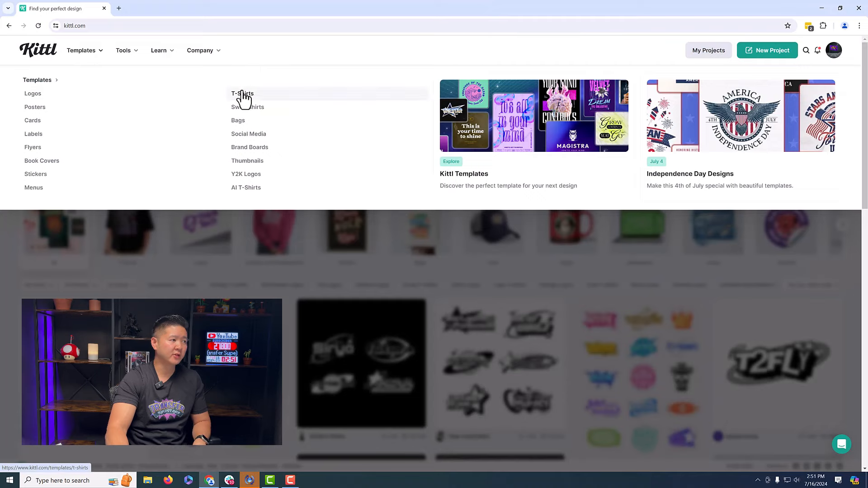
Open the T-Shirts template category and sort its designs by Trending
left_click(243, 95)
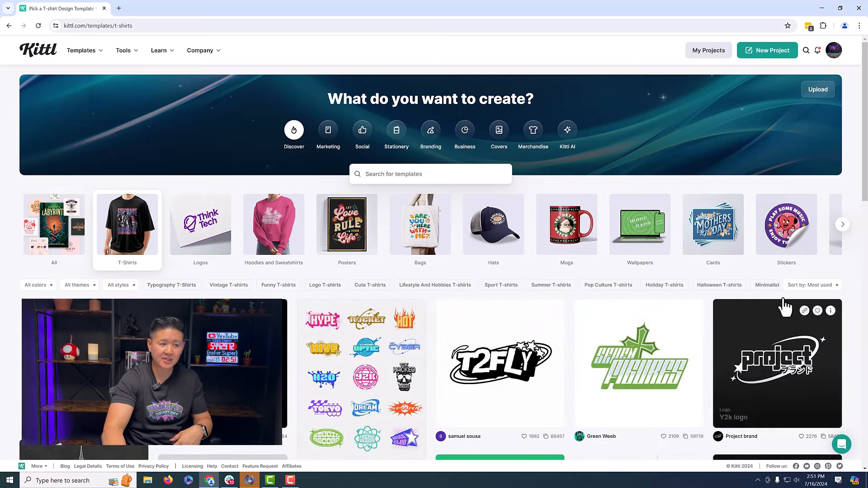
left_click(812, 286)
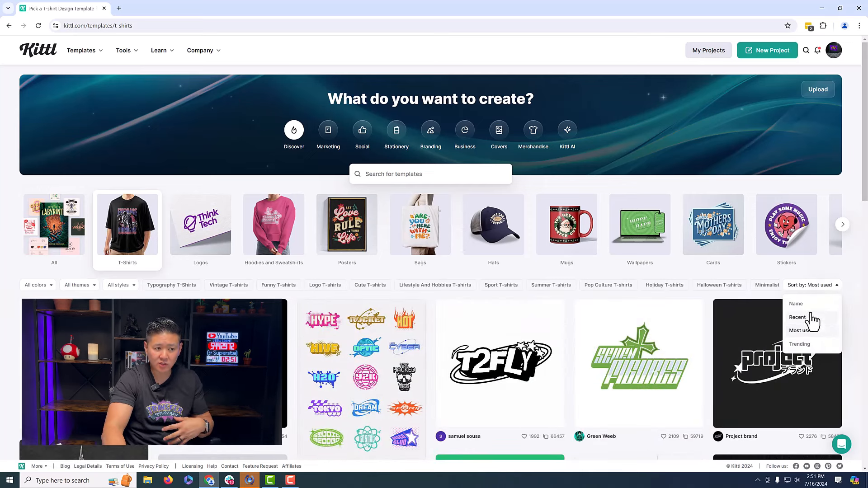
left_click(801, 345)
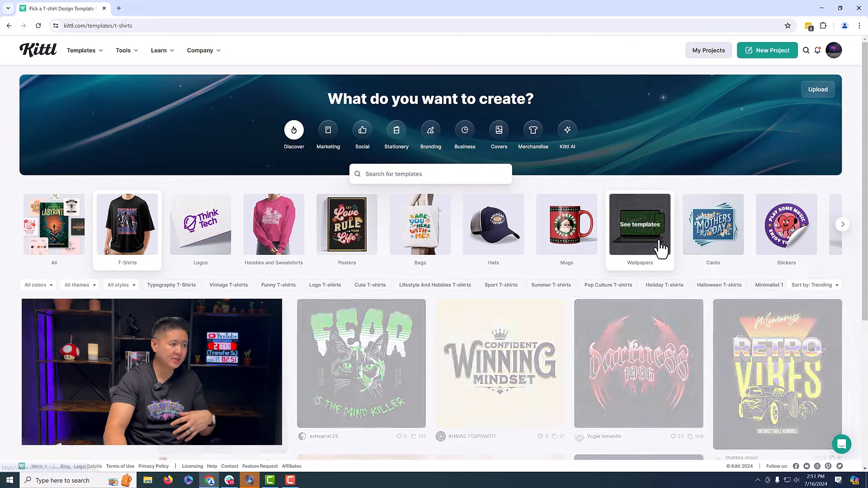
Browse the trending T-shirt designs and open The Ritual skull template in the editor
scroll(587, 266, "down", 4)
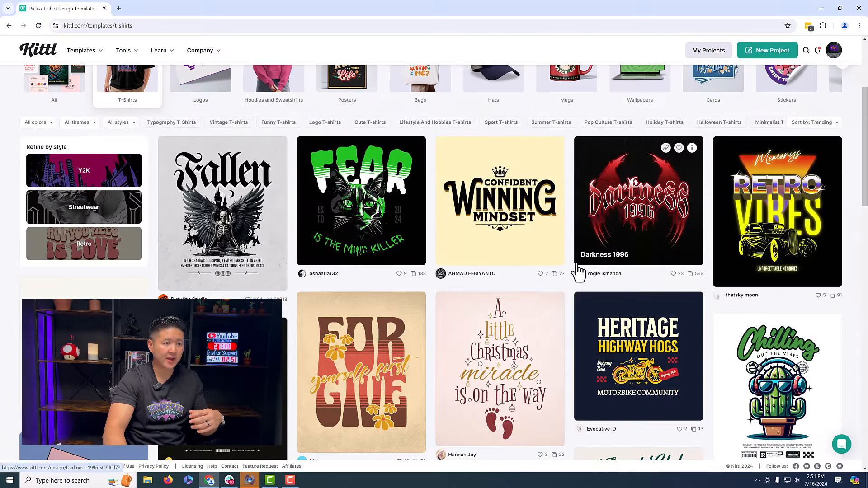
scroll(579, 271, "down", 8)
scroll(577, 269, "down", 4)
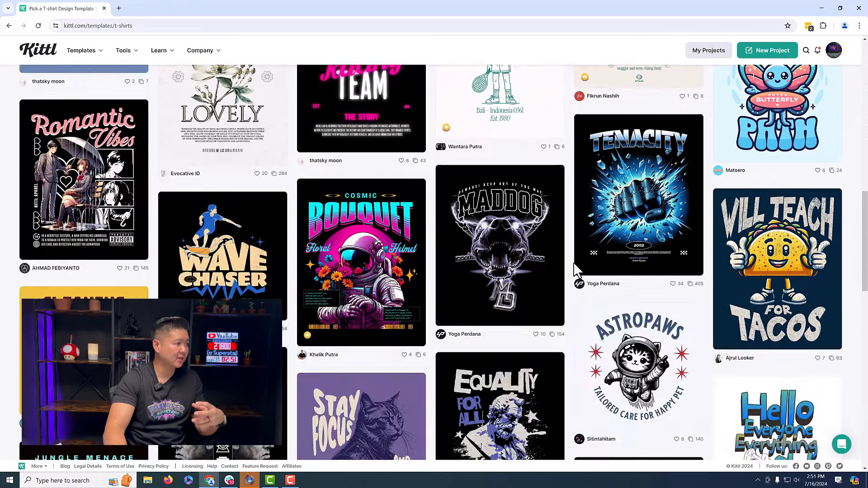
scroll(577, 270, "down", 4)
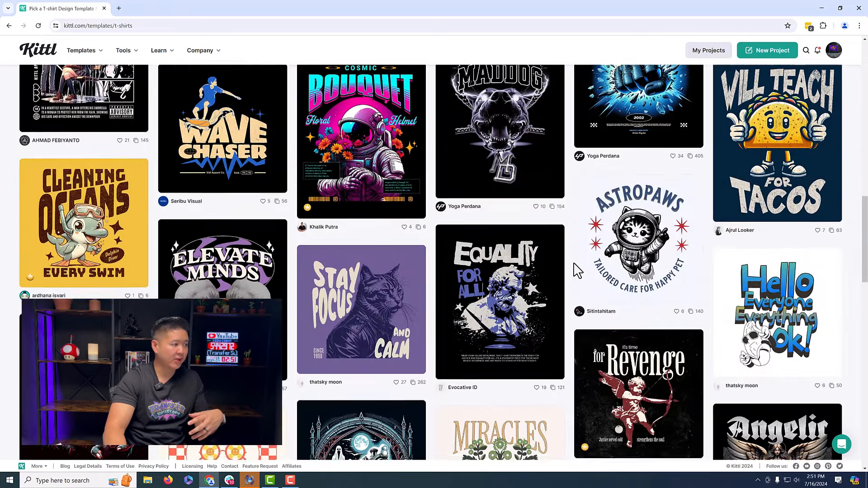
scroll(577, 270, "down", 8)
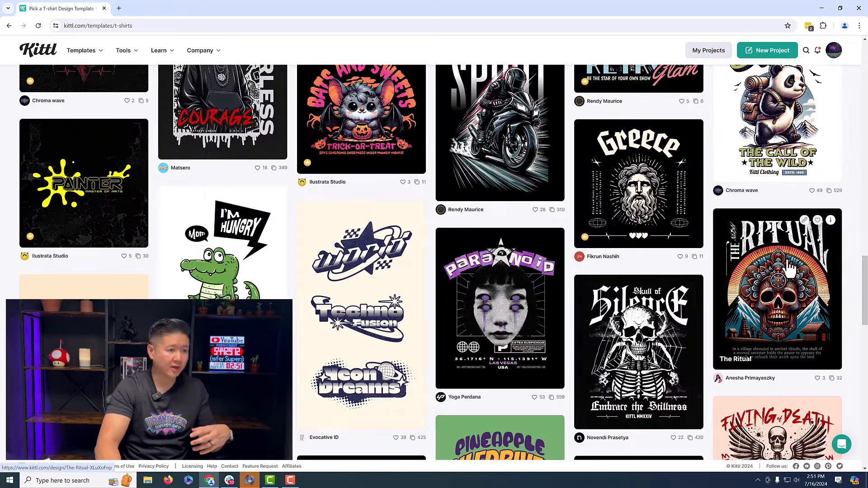
left_click(794, 269)
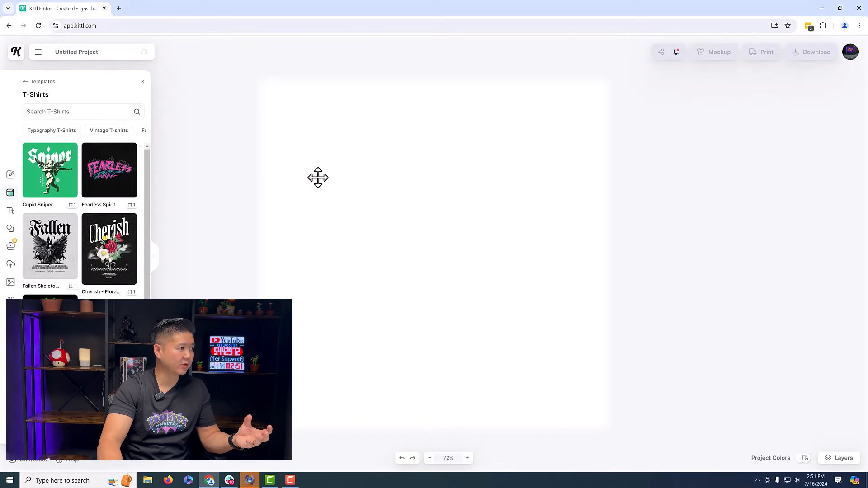
Delete the skull artwork, the small caption, the word THE and the decorative line, keeping only the RITUAL title
left_click_drag(457, 353, 310, 268)
key("Delete")
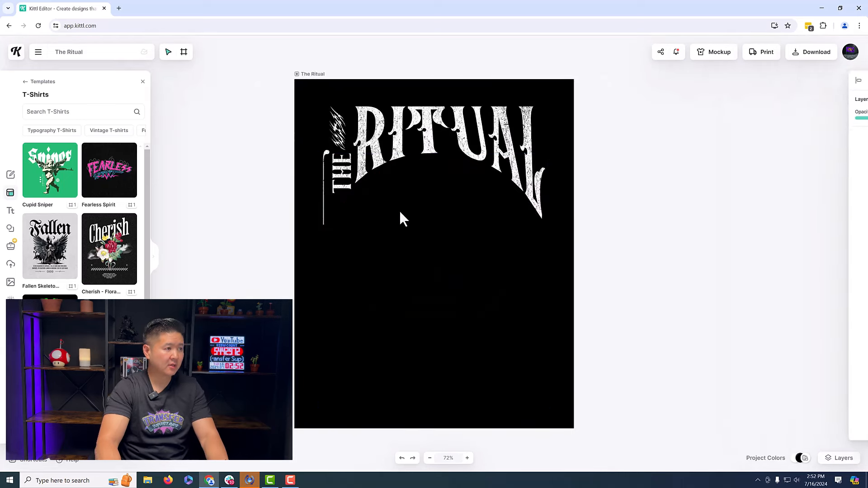
left_click(341, 174)
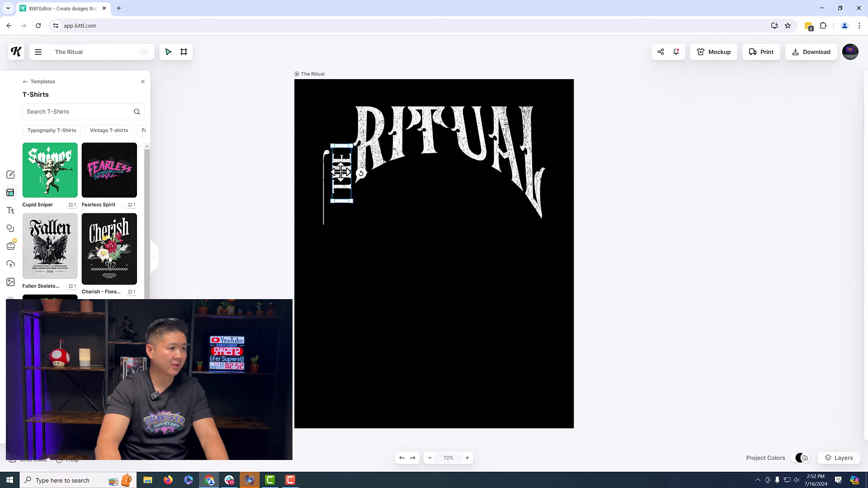
key("Delete")
left_click(324, 192)
key("Delete")
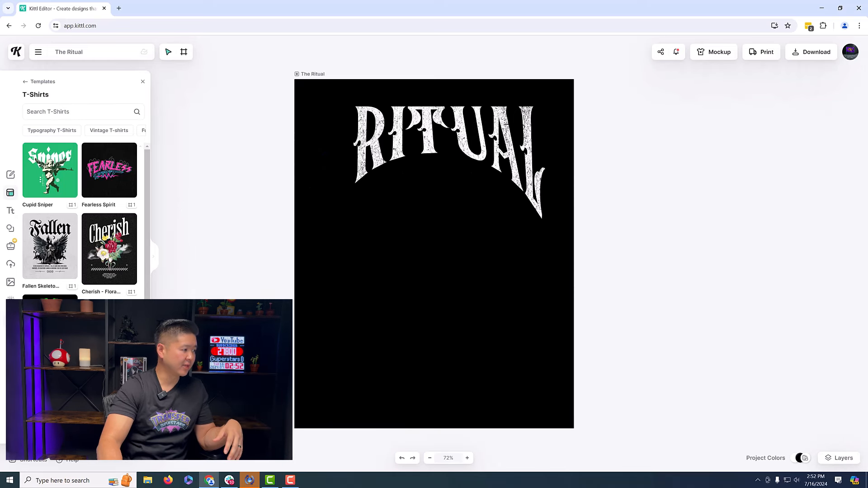
Browse all styles of the AI Image Generator and choose the Digital Art image style
left_click(11, 246)
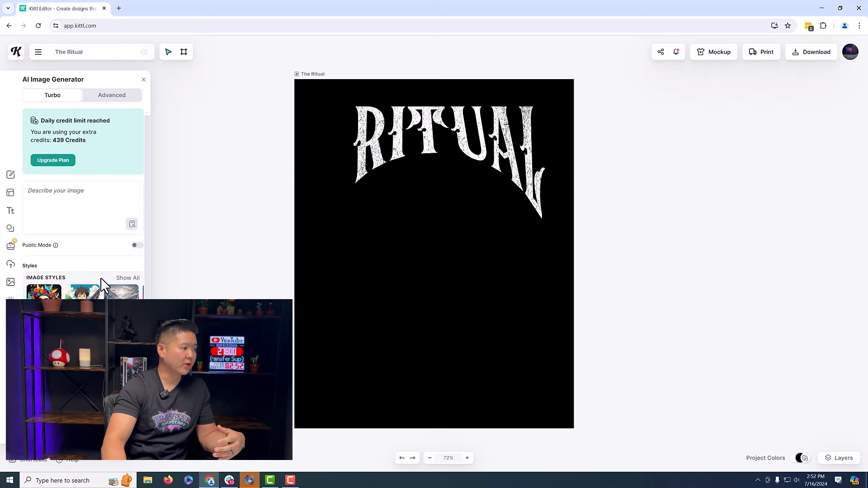
left_click(128, 278)
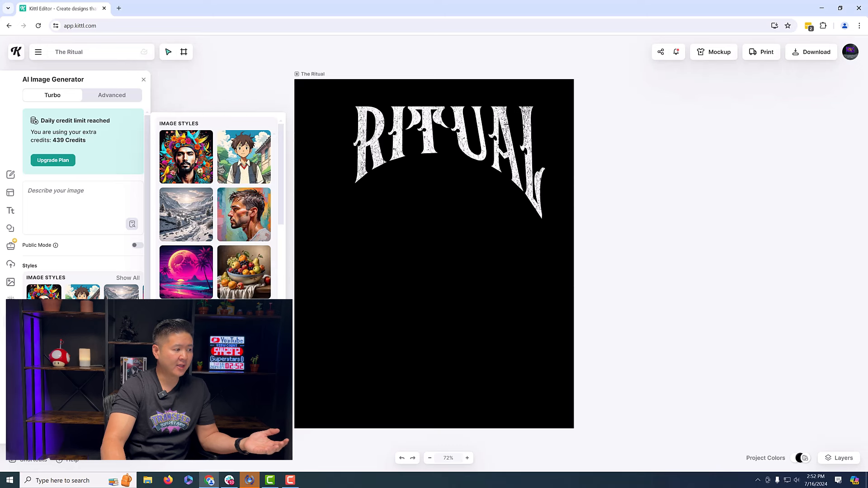
scroll(269, 260, "down", 2)
scroll(264, 266, "down", 3)
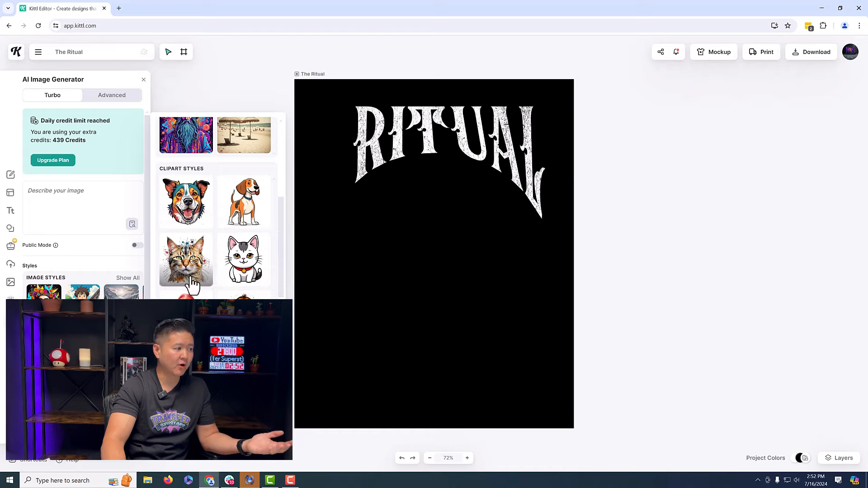
scroll(199, 235, "down", 3)
scroll(203, 229, "down", 3)
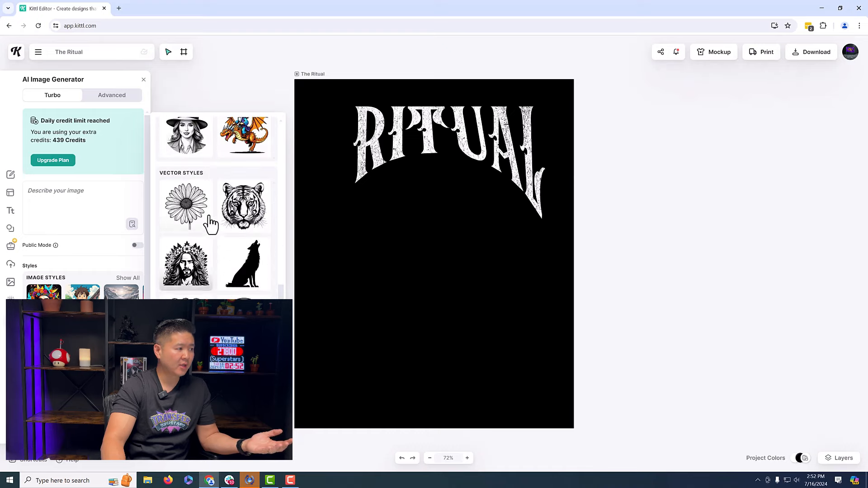
scroll(228, 209, "up", 10)
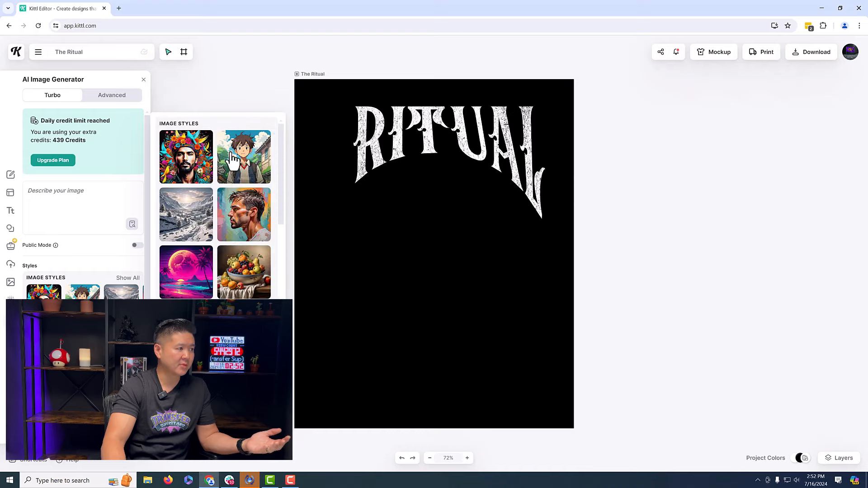
left_click(199, 166)
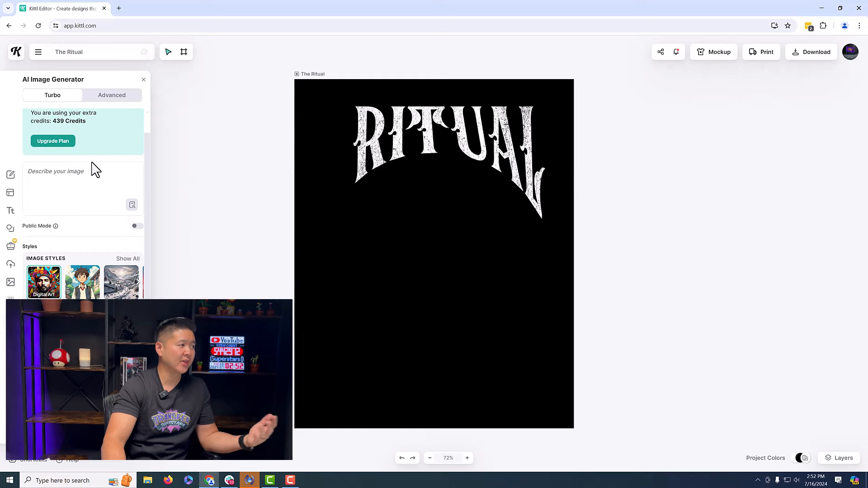
Generate an AI image from the prompt "2pac on the game of thrones chair with a black background"
left_click(73, 191)
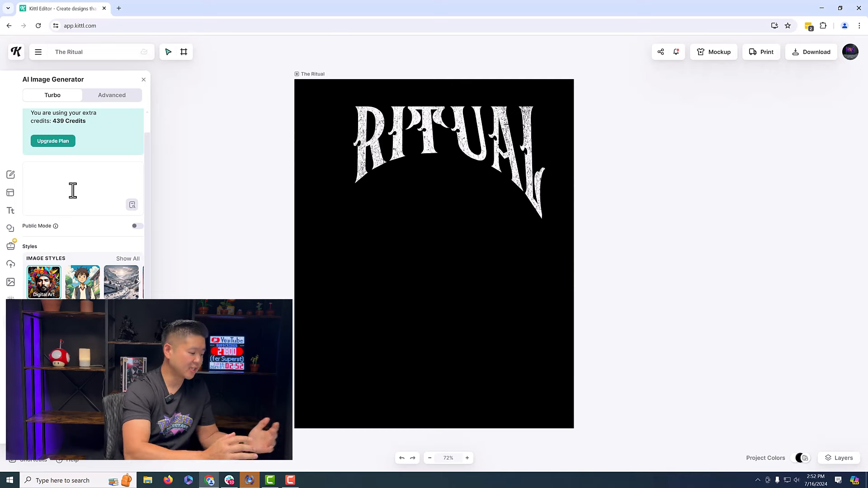
left_click(73, 190)
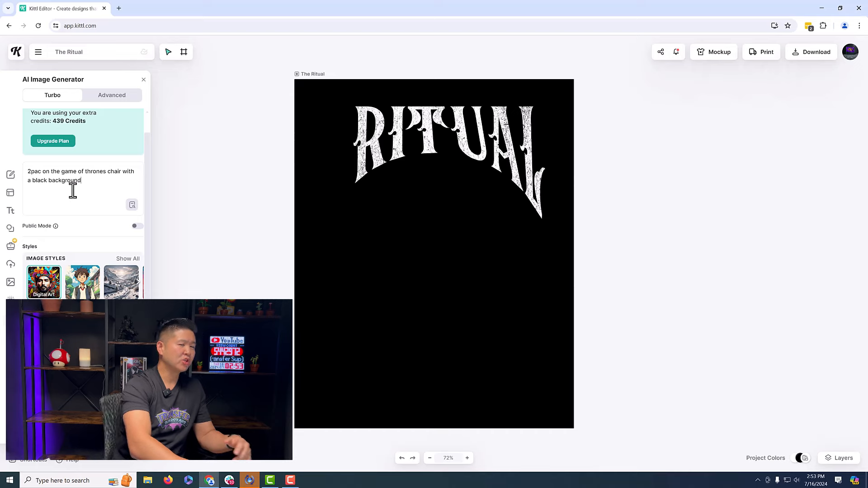
key("Return")
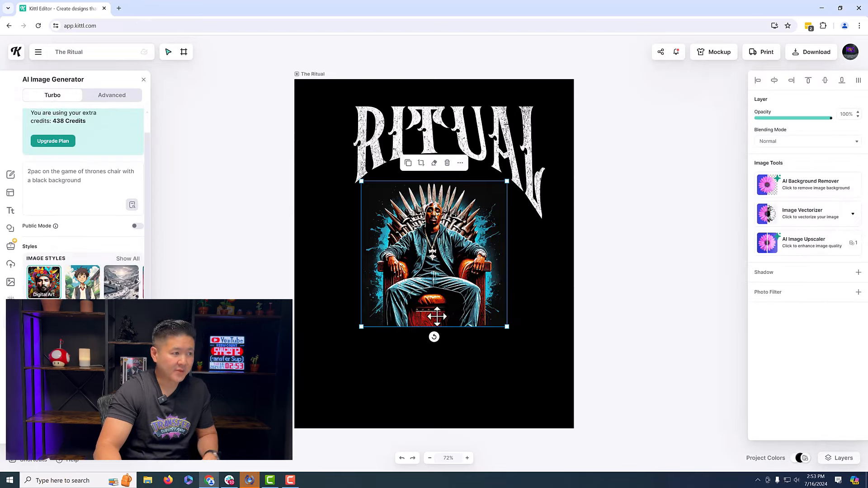
Enlarge the generated throne image to nearly the artboard's width and position it below the top of the title
mouse_move(363, 325)
left_mouse_down()
mouse_move(338, 378)
mouse_move(374, 336)
left_mouse_up()
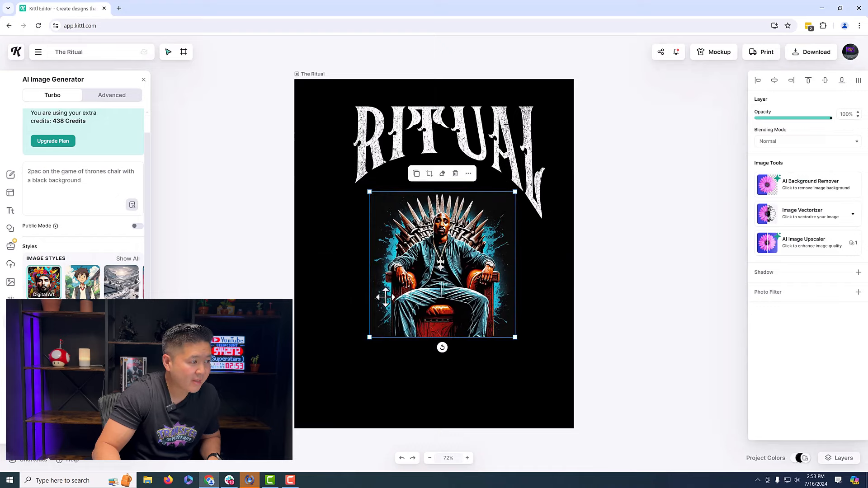
left_click_drag(370, 337, 293, 422)
left_click_drag(360, 351, 388, 316)
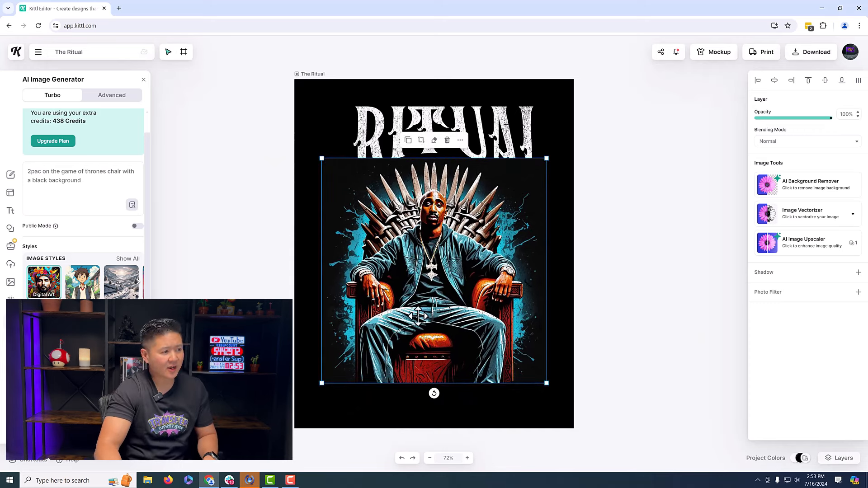
left_click_drag(494, 296, 496, 299)
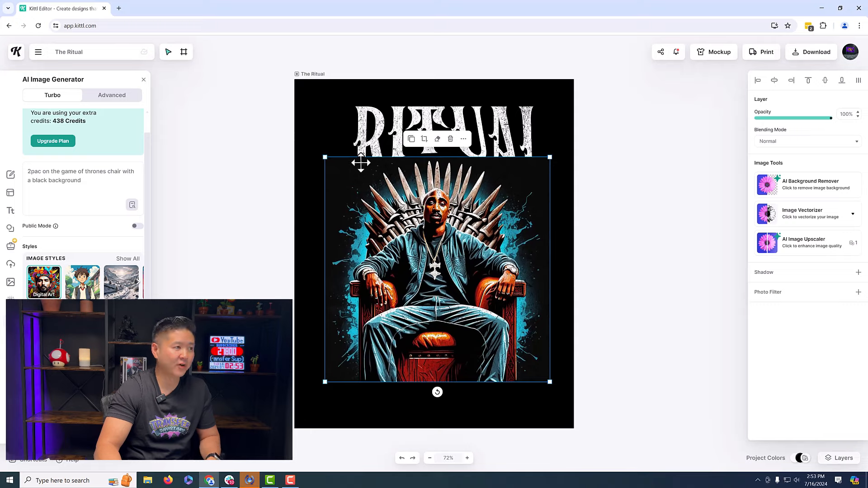
left_click_drag(324, 156, 304, 136)
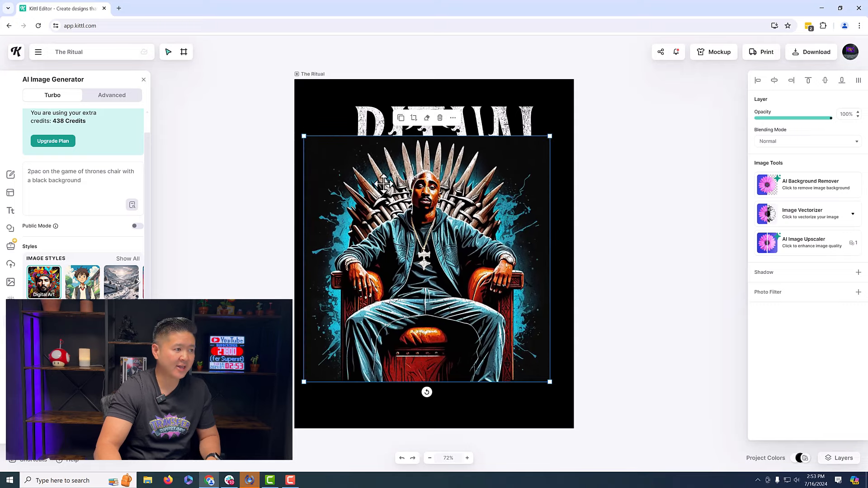
left_click_drag(383, 184, 390, 199)
Replace the RITUAL title text with KING PAC
left_click(515, 136)
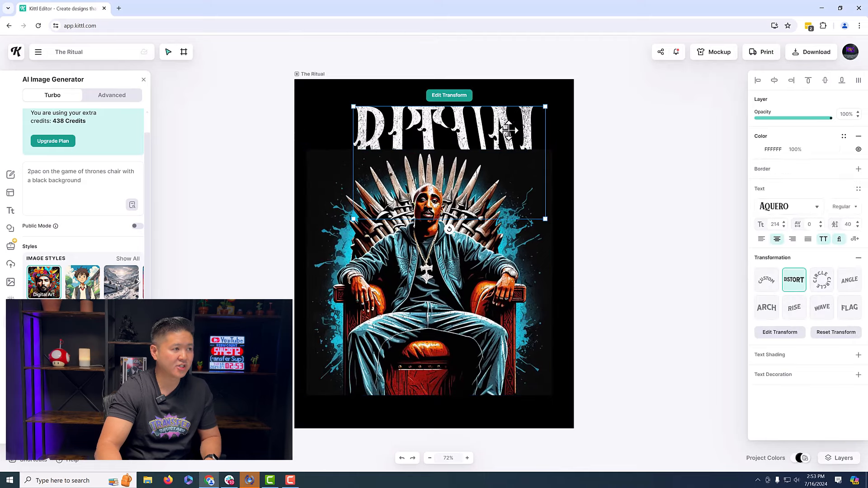
left_click(504, 131)
key("ctrl+a")
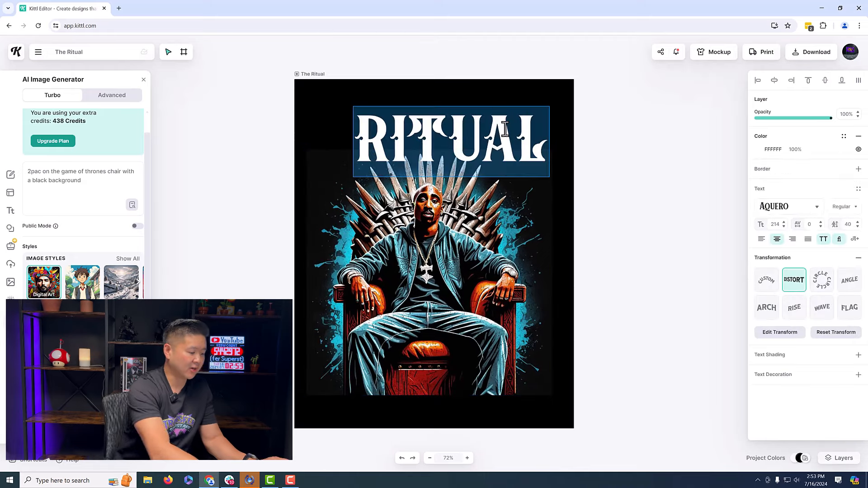
type("KING")
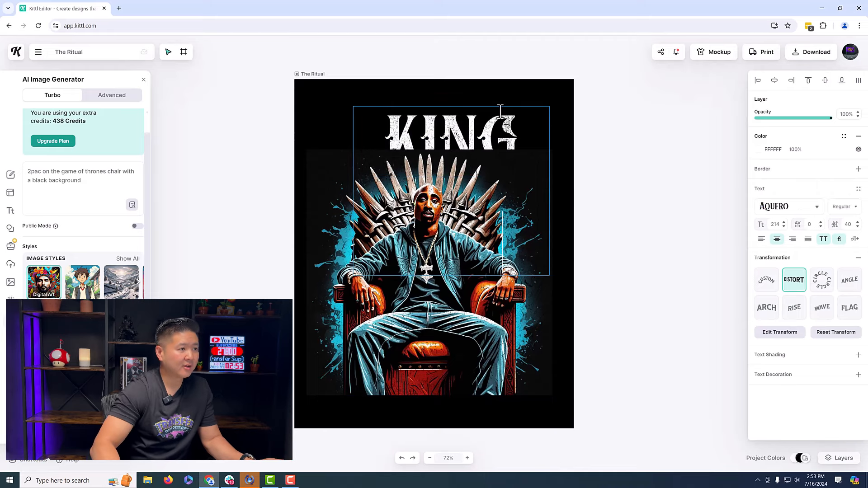
type(" PAC")
key("Escape")
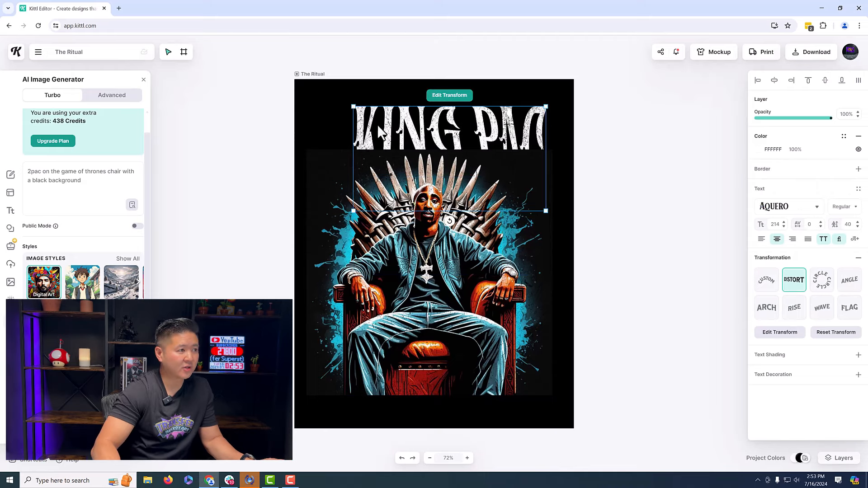
Enlarge the KING PAC title to about the width of the throne image and bring it to the front
left_click_drag(352, 108, 277, 114)
left_click_drag(401, 105, 400, 118)
right_click(427, 116)
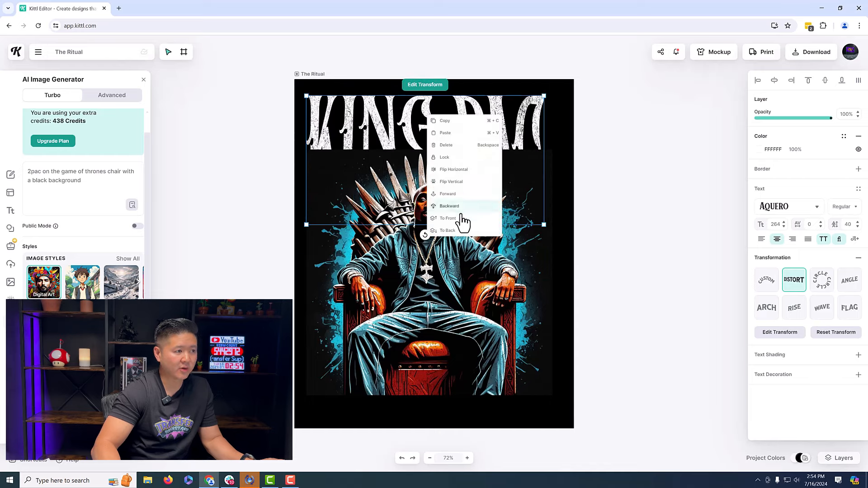
left_click(464, 219)
Reposition the KING PAC title so that it arches over the throne, leaving its wording as is
left_click_drag(492, 127, 498, 123)
double_click(524, 160)
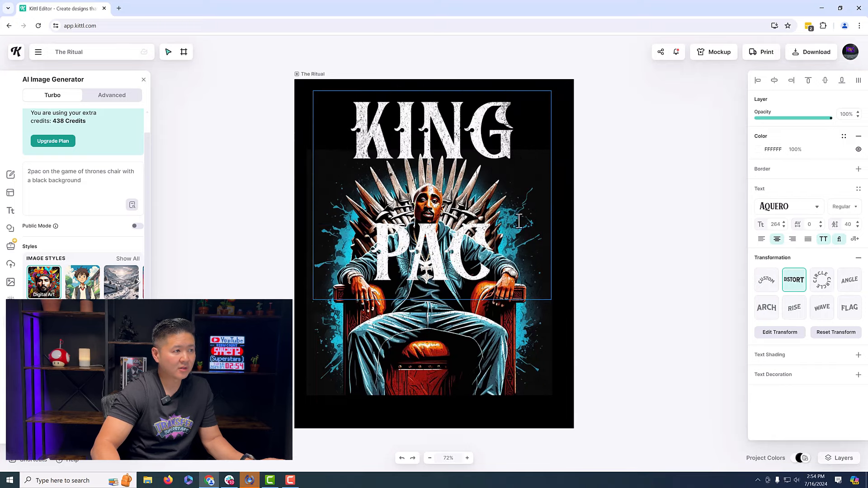
key("Escape")
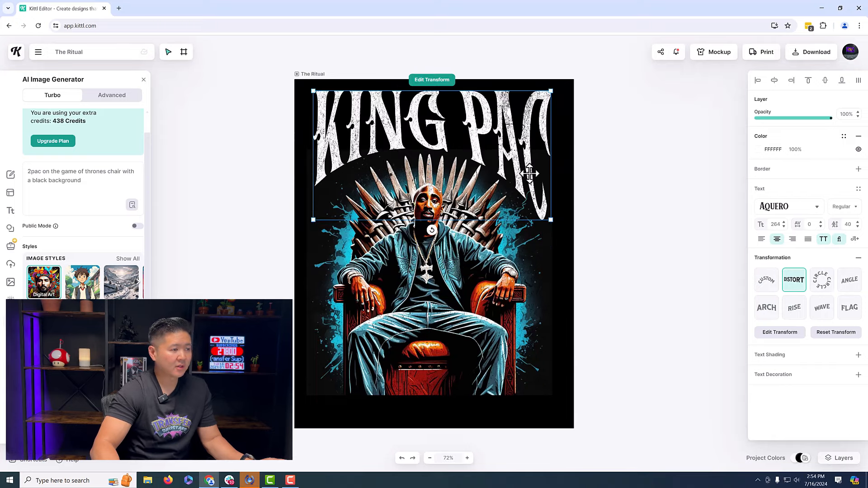
left_click_drag(499, 150, 497, 153)
double_click(500, 145)
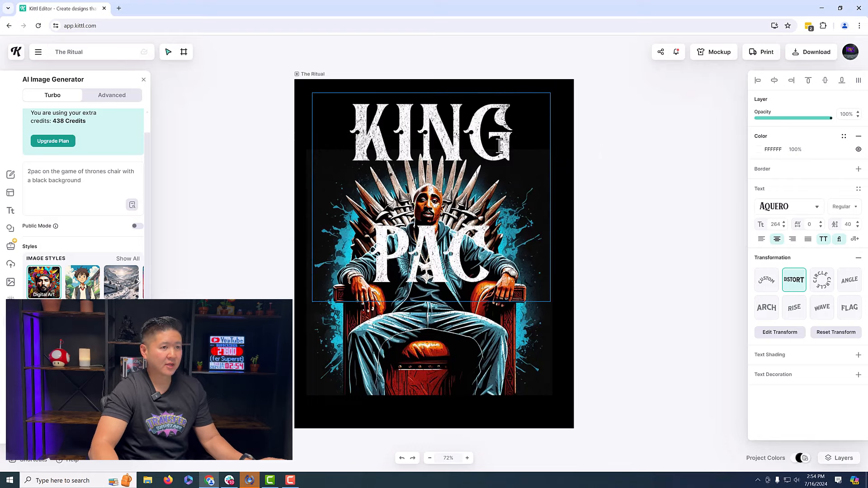
key("Escape")
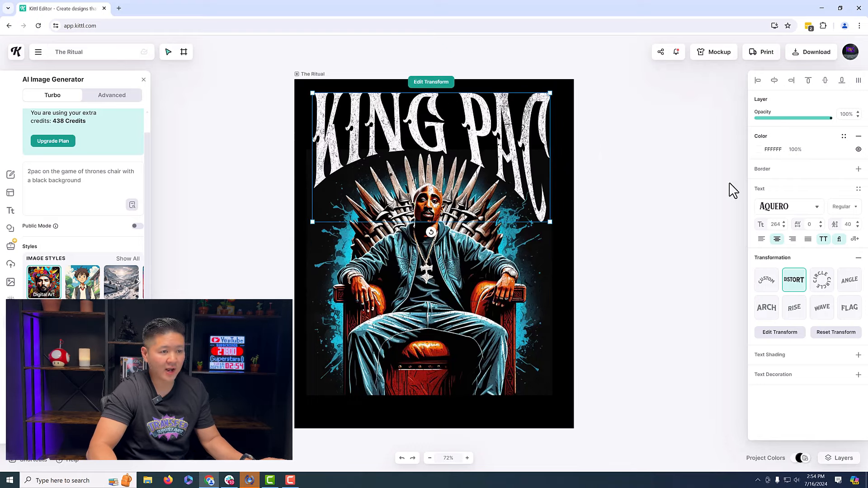
Change the KING PAC title's typeface from the font library to Beatstreet
left_click(813, 206)
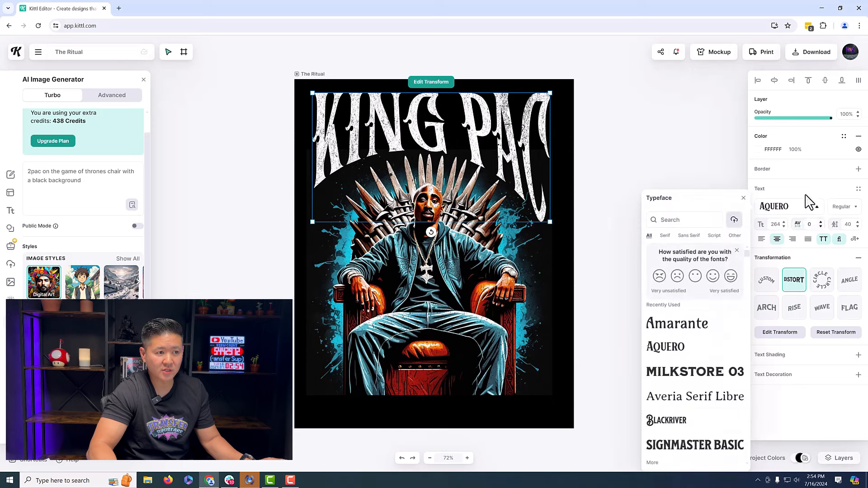
scroll(692, 366, "down", 3)
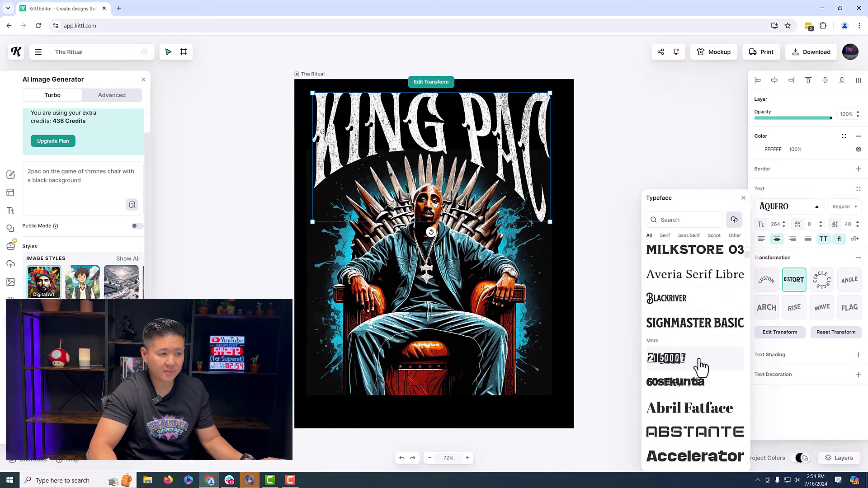
scroll(703, 362, "down", 5)
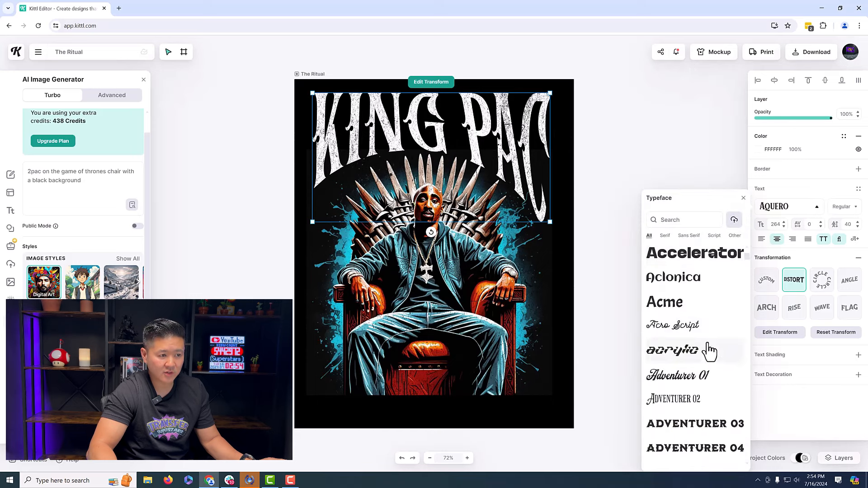
scroll(710, 351, "down", 3)
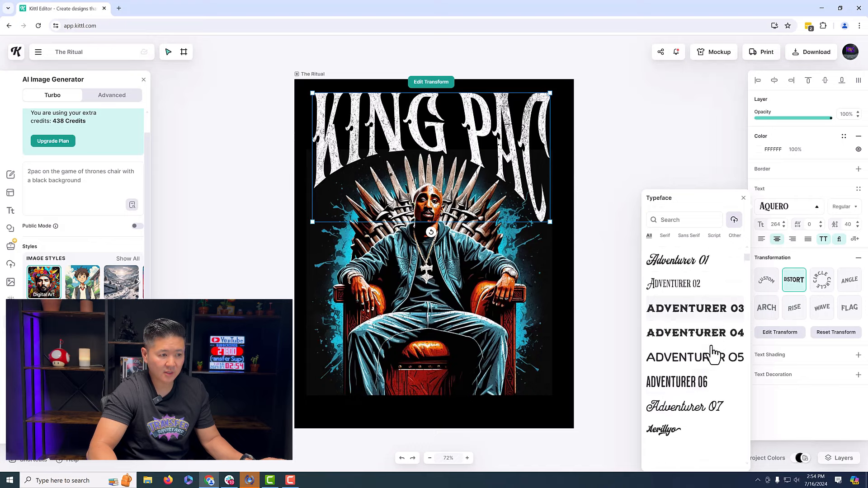
scroll(713, 354, "down", 7)
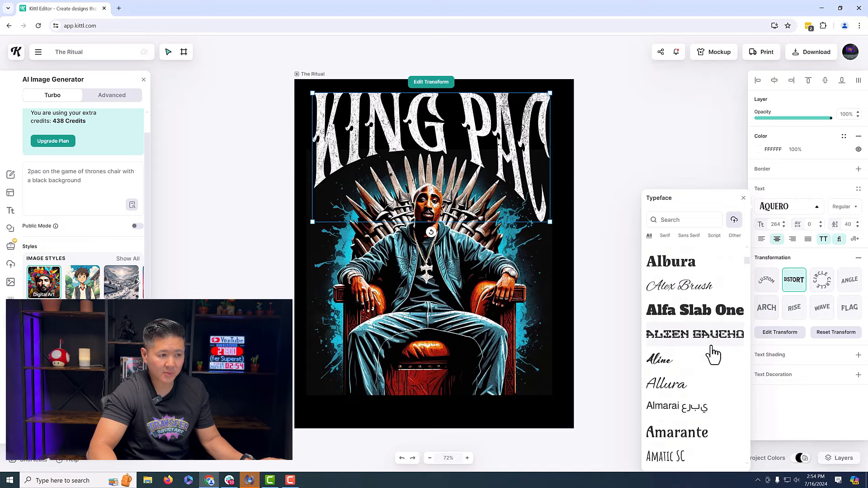
scroll(707, 326, "down", 15)
left_click(700, 275)
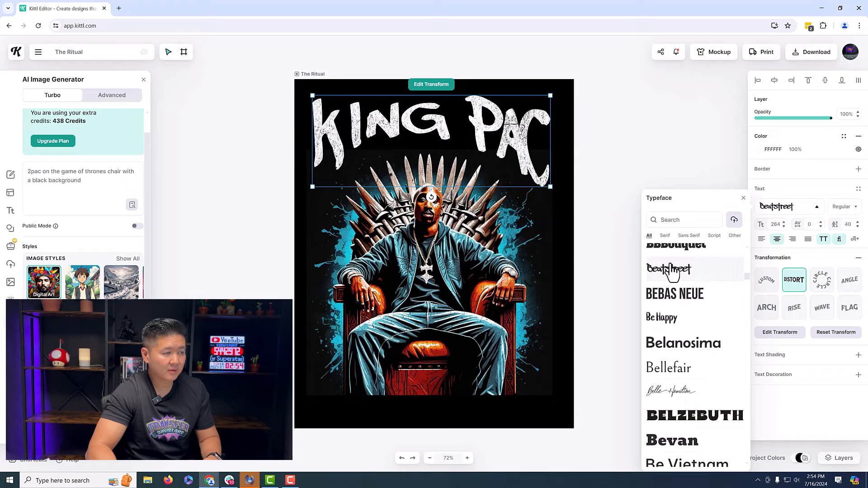
Enlarge the KING PAC title to nearly the artboard's width and center it near the artboard's upper edge
left_click(314, 187)
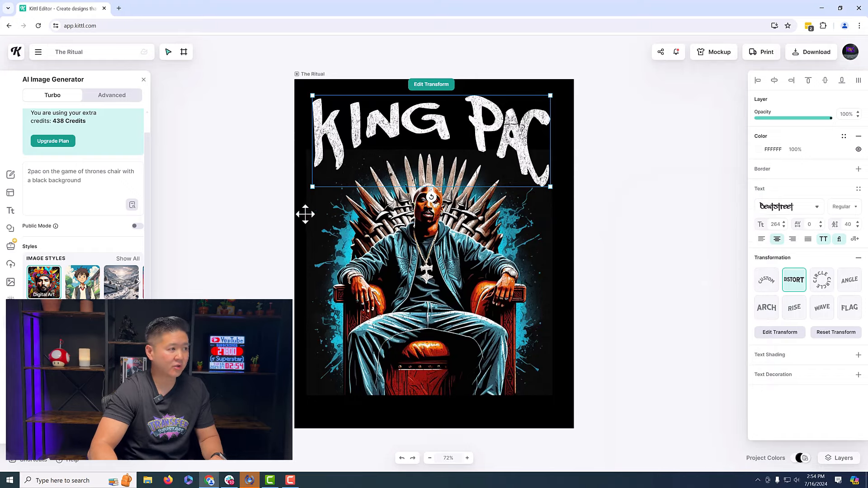
mouse_move(310, 184)
left_mouse_down()
mouse_move(269, 233)
mouse_move(298, 196)
left_mouse_up()
left_click_drag(362, 148, 372, 152)
left_click_drag(474, 101, 492, 96)
Move the throne image up beneath the KING PAC title and enlarge it slightly
left_click_drag(425, 265, 424, 262)
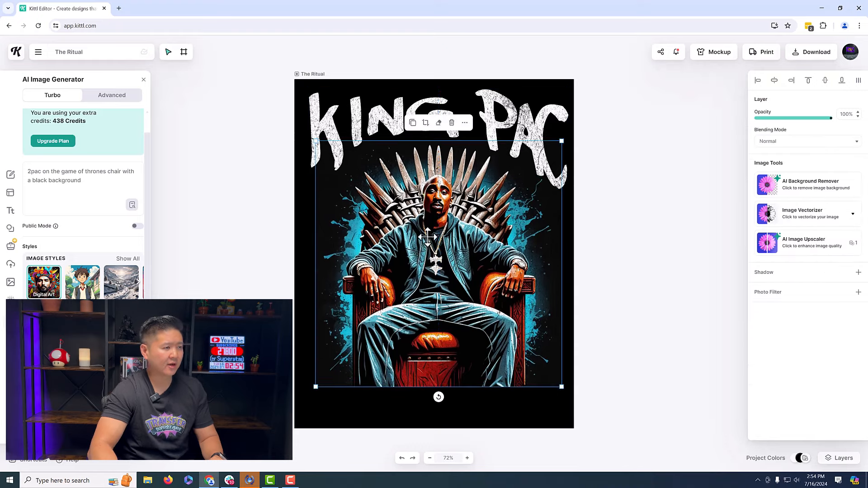
left_click(628, 172)
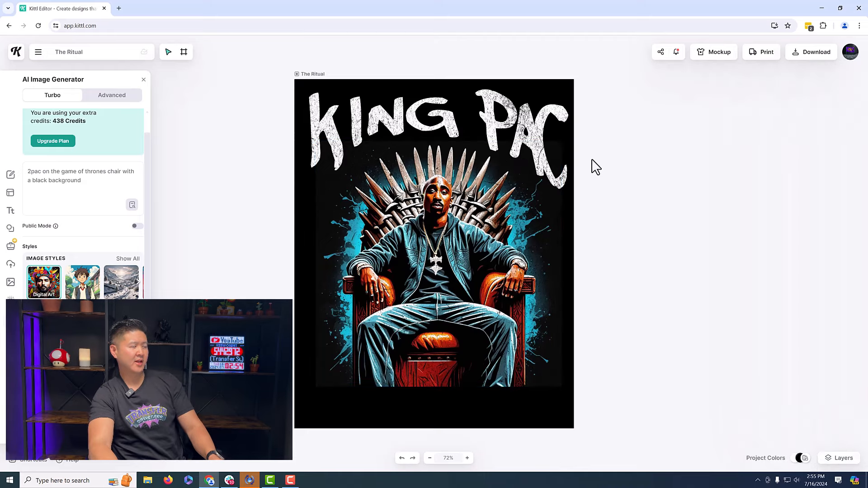
left_click(414, 255)
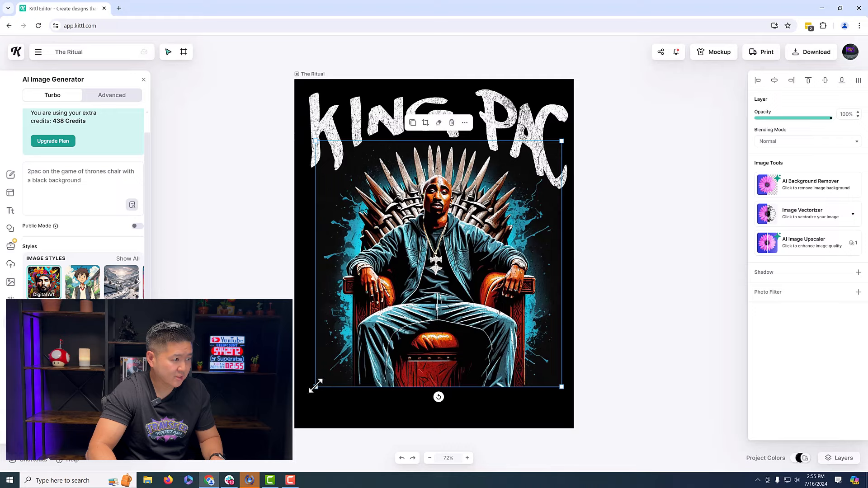
left_click_drag(315, 385, 310, 393)
left_click(655, 155)
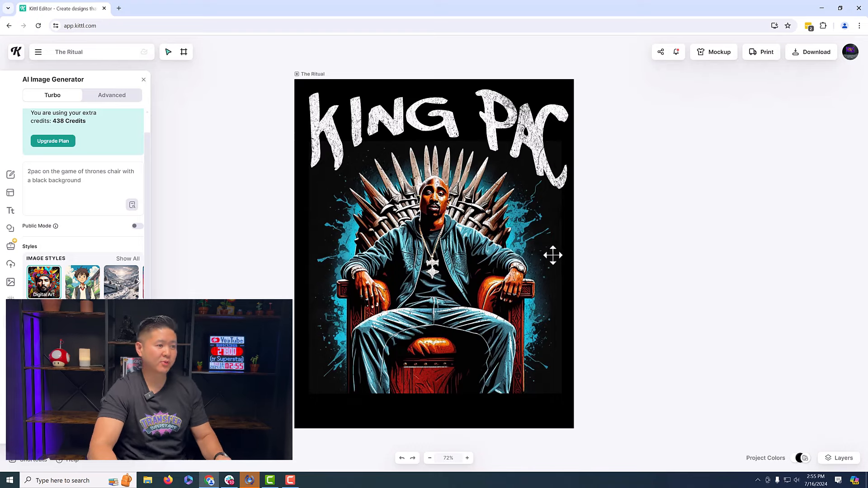
Try the AI background removal on the throne image and toggle the Background layer's visibility to inspect the image
left_click(515, 260)
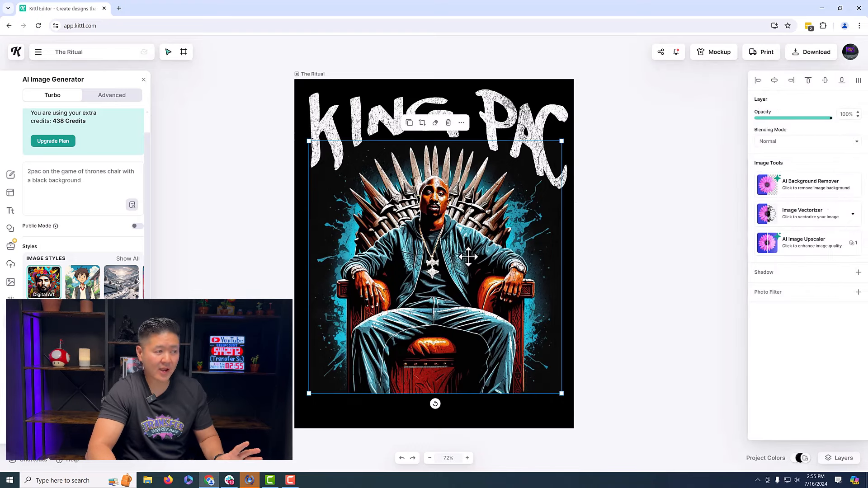
left_click(790, 189)
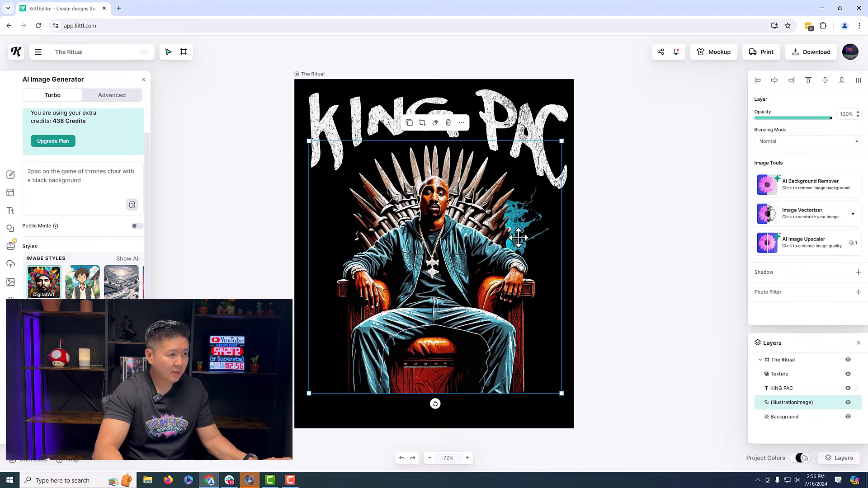
left_click(631, 232)
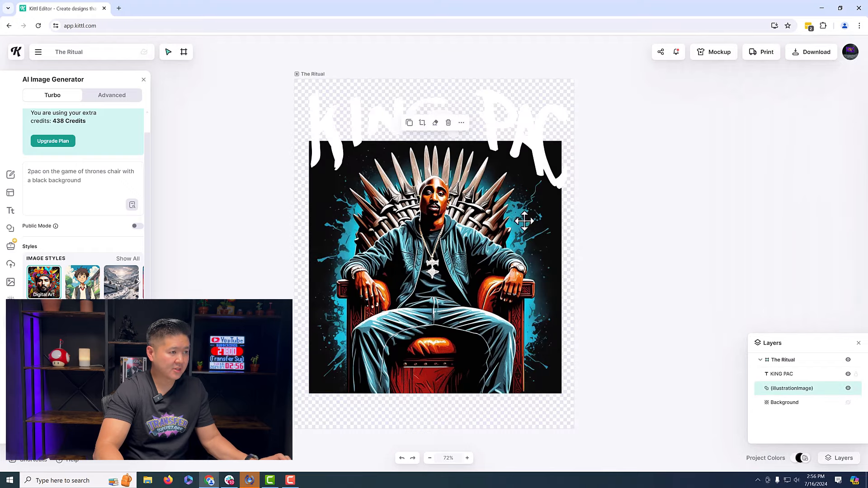
left_click(616, 127)
left_click(848, 402)
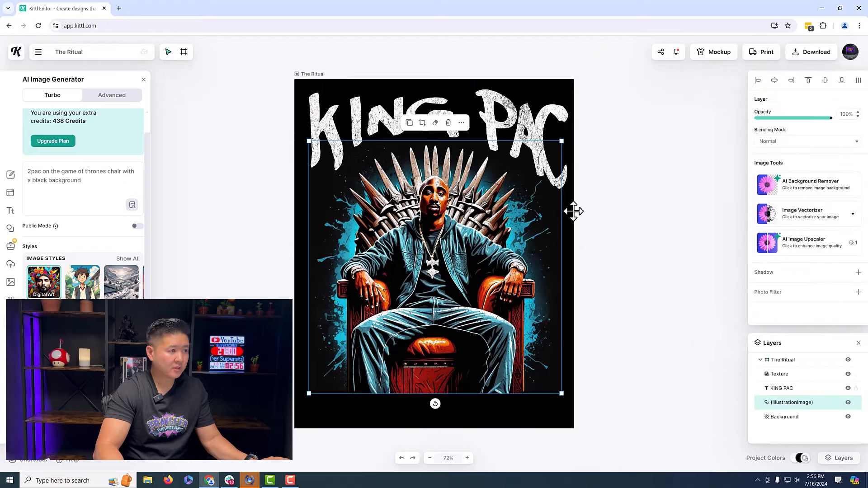
left_click(601, 215)
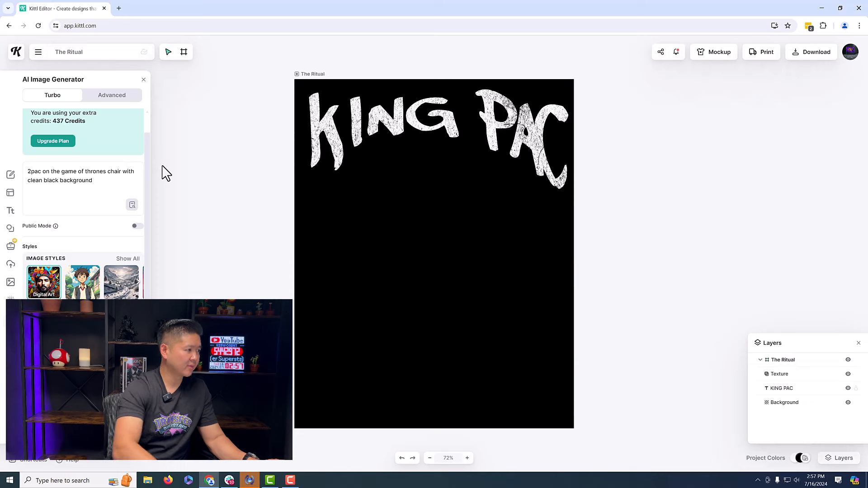
Generate an image from "2pac on the game of thrones chair with large swords clean black solid background no splatter" and enlarge it below the title
type("arge swords clean black ")
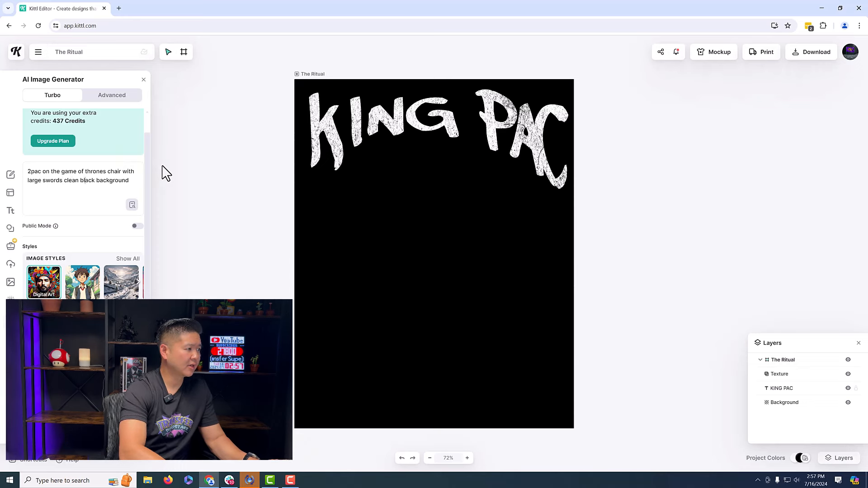
type("solid")
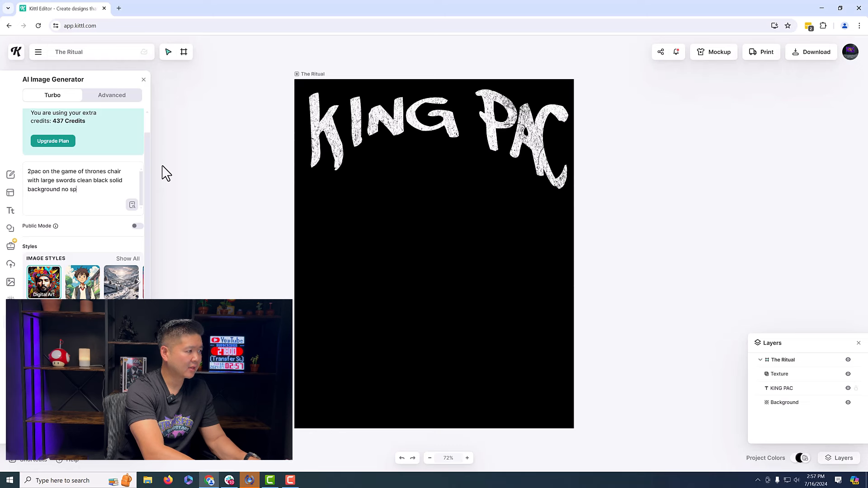
key("Return")
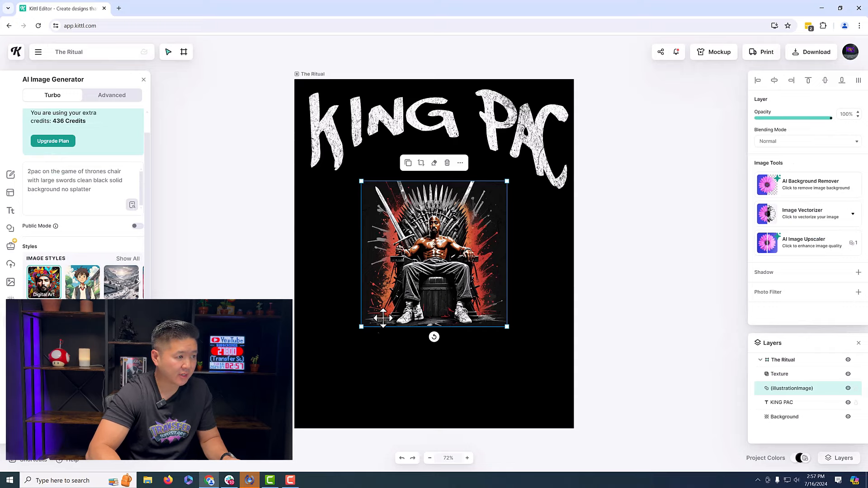
left_click_drag(361, 326, 278, 410)
left_click_drag(480, 308, 519, 283)
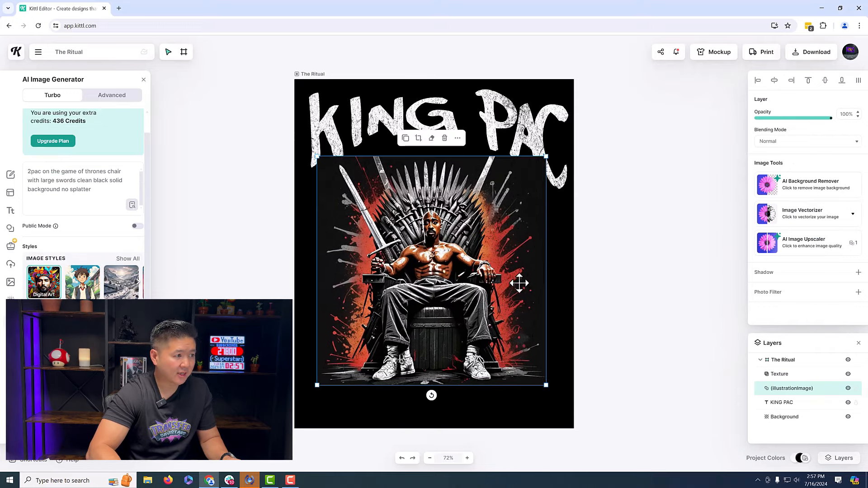
Try removing the background from the newly generated throne image
left_click(809, 196)
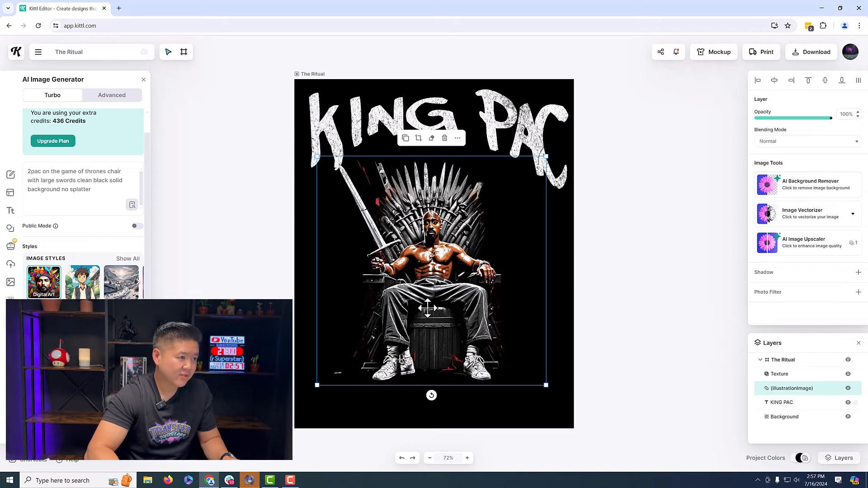
left_click_drag(427, 308, 473, 293)
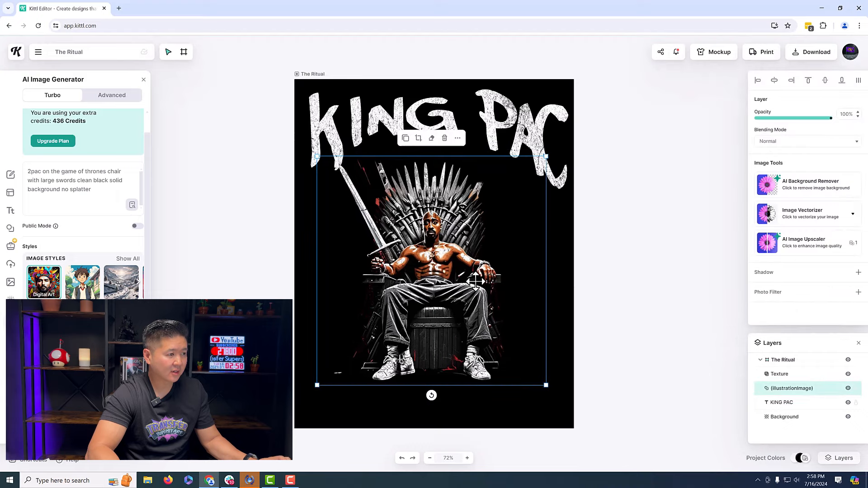
key("ctrl+z")
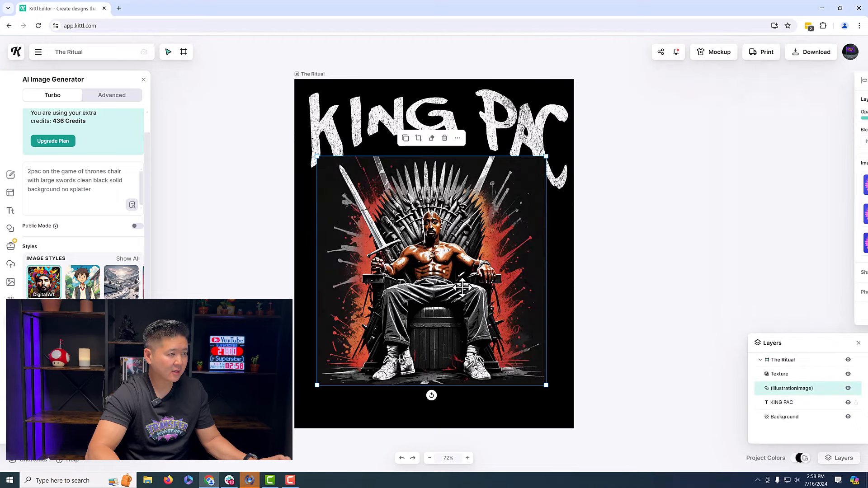
Shift the new throne image slightly upward and remove its background with the AI Background Remover
mouse_move(482, 273)
left_mouse_down()
mouse_move(479, 288)
mouse_move(484, 268)
left_mouse_up()
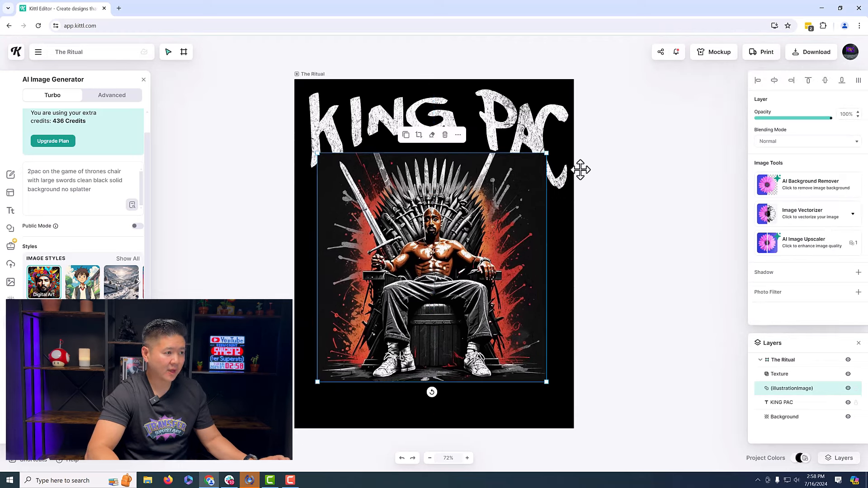
left_click(777, 192)
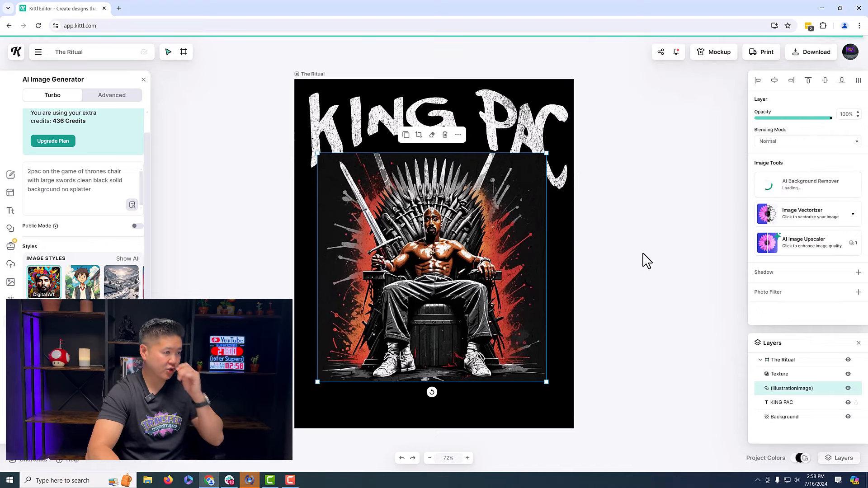
Enlarge the cut-out throne image to about the artboard's width and center it directly beneath the KING PAC title
left_click_drag(317, 382, 277, 424)
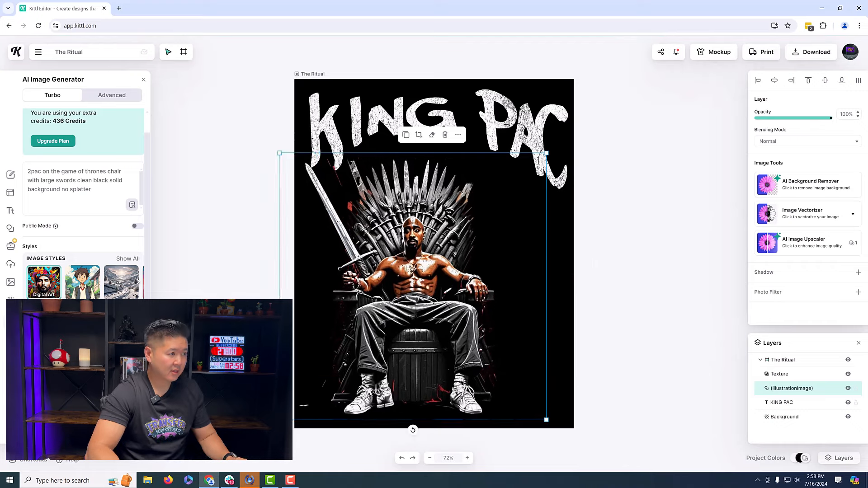
left_click_drag(406, 321, 429, 295)
left_click_drag(301, 400, 296, 403)
left_click(410, 404)
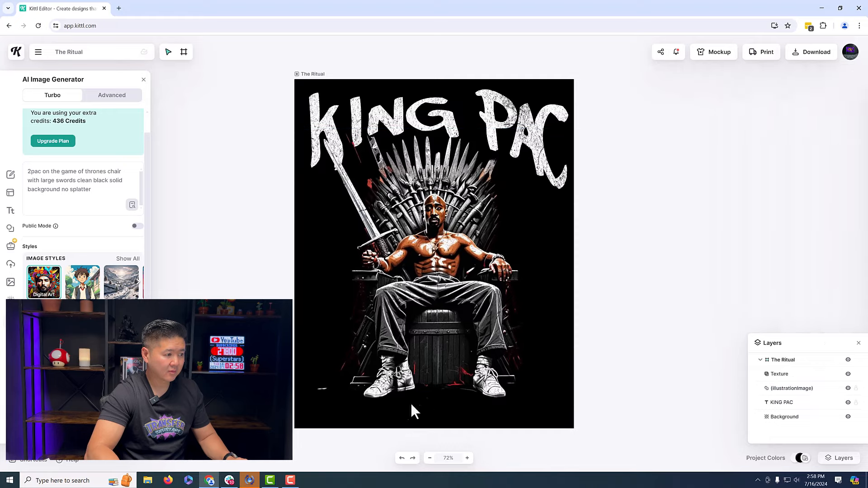
left_click(412, 398)
left_click(650, 241)
left_click_drag(498, 295, 500, 296)
left_click(588, 251)
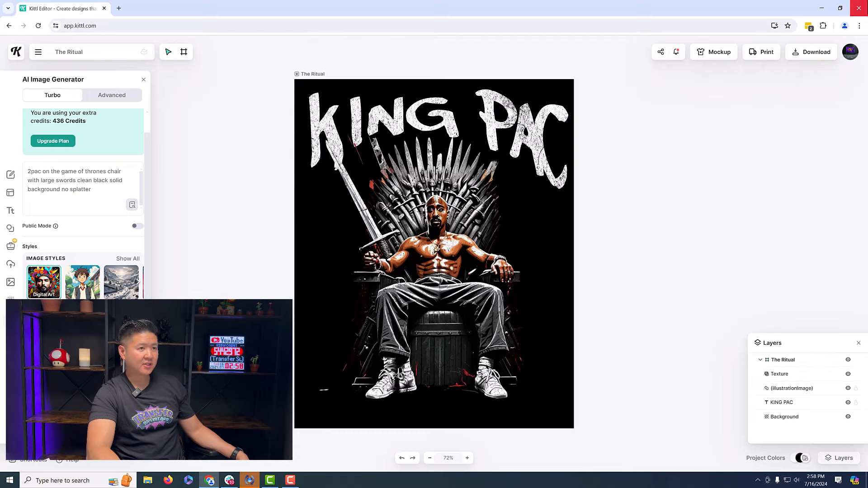
Set the artboard's PNG download to 300 DPI with inches as the size unit
left_click(807, 55)
left_click(772, 198)
type("300")
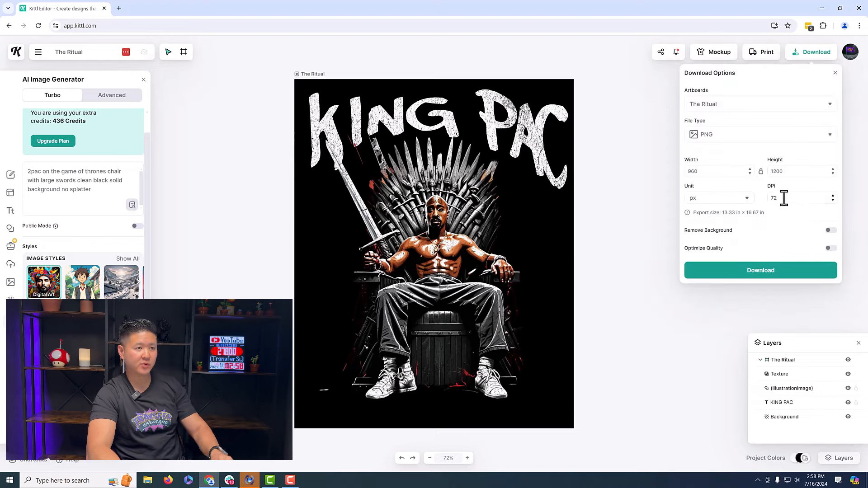
left_click(710, 171)
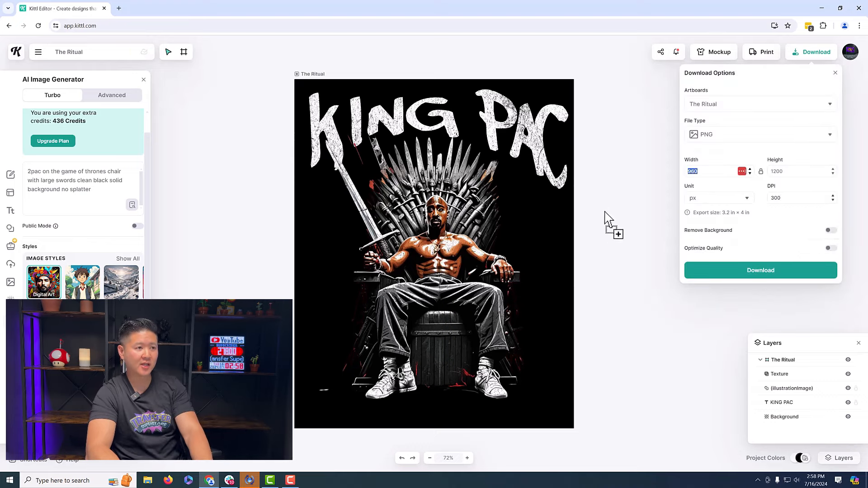
left_click(714, 199)
left_click(711, 230)
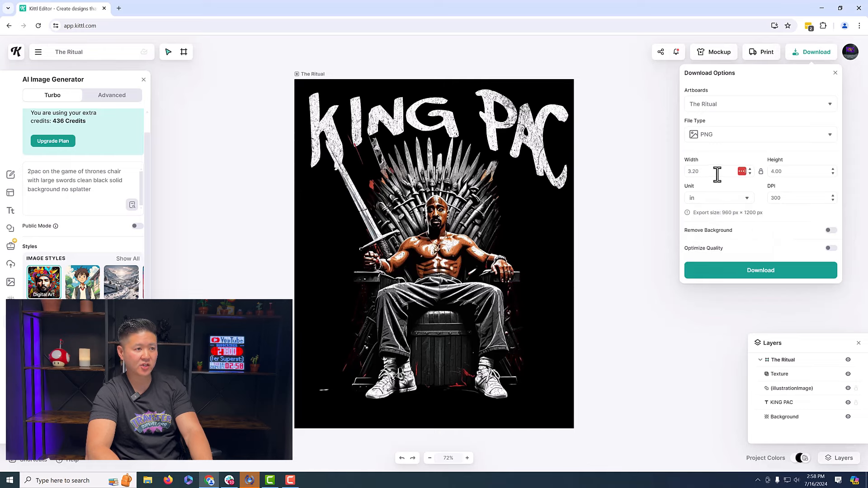
Set the download width to 14 inches after trying 15
left_click(714, 172)
type("15")
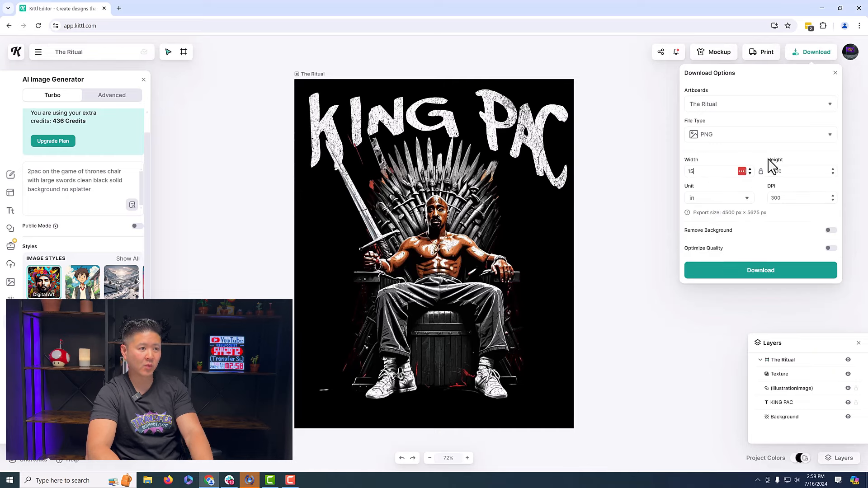
key("BackSpace")
type("4")
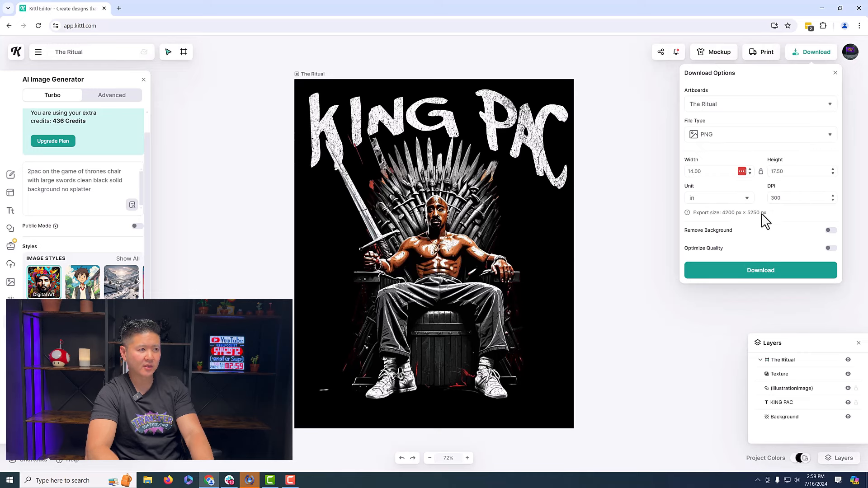
Nudge the throne image slightly lower on the artboard and set the PNG download width to 14 inches
left_click_drag(464, 269, 465, 276)
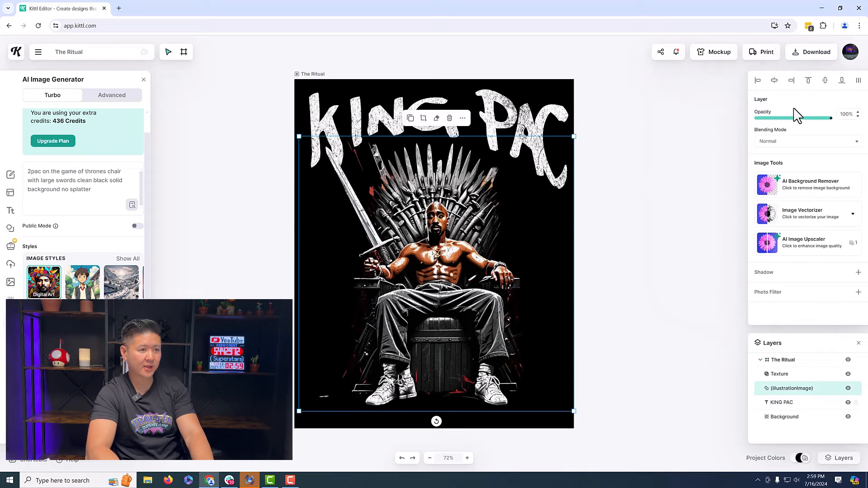
left_click(705, 159)
left_click(812, 58)
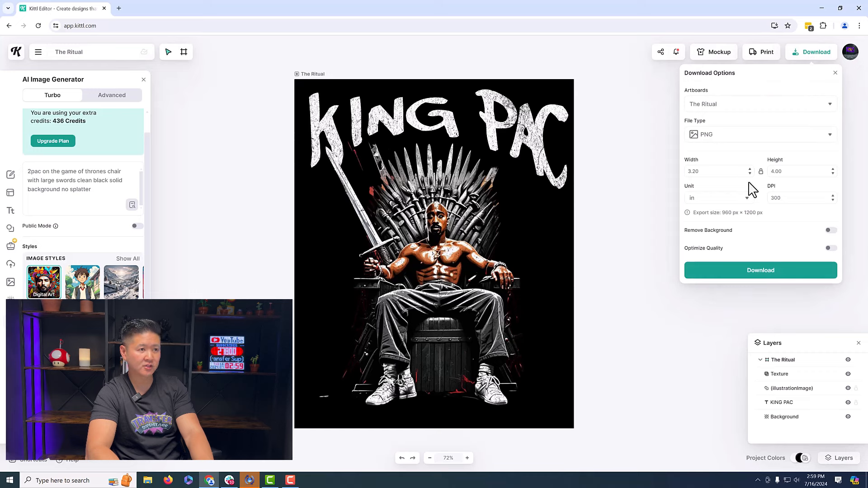
left_click(723, 170)
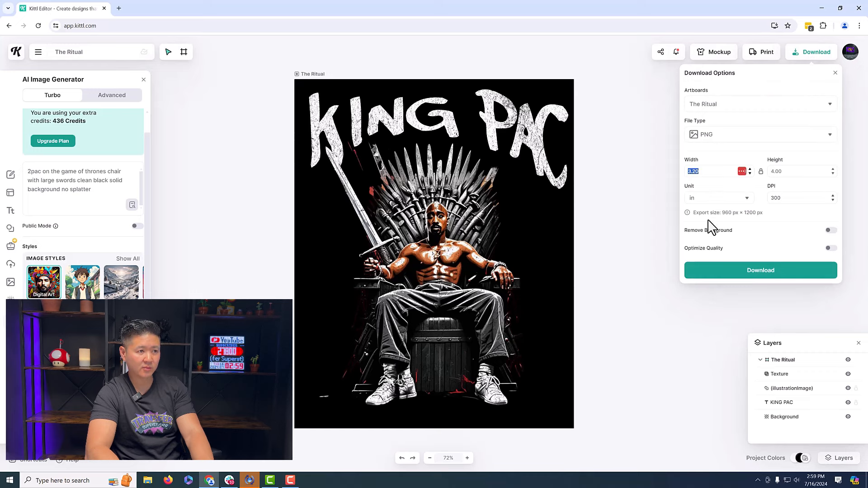
type("15")
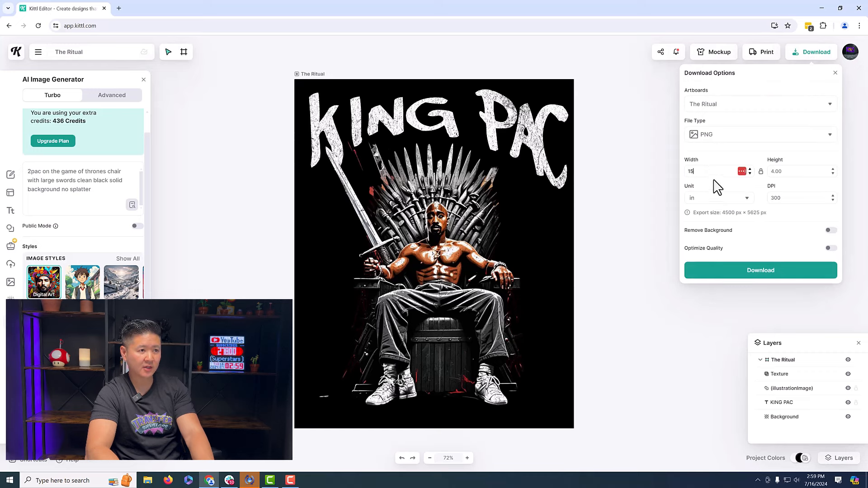
key("BackSpace")
type("4")
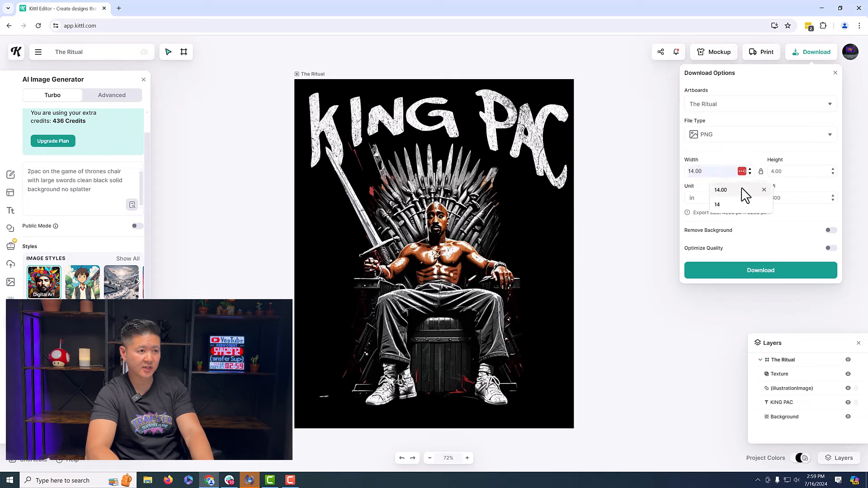
Download the artboard as a PNG with Remove Background and Optimize Quality enabled
left_click(766, 162)
left_click(743, 270)
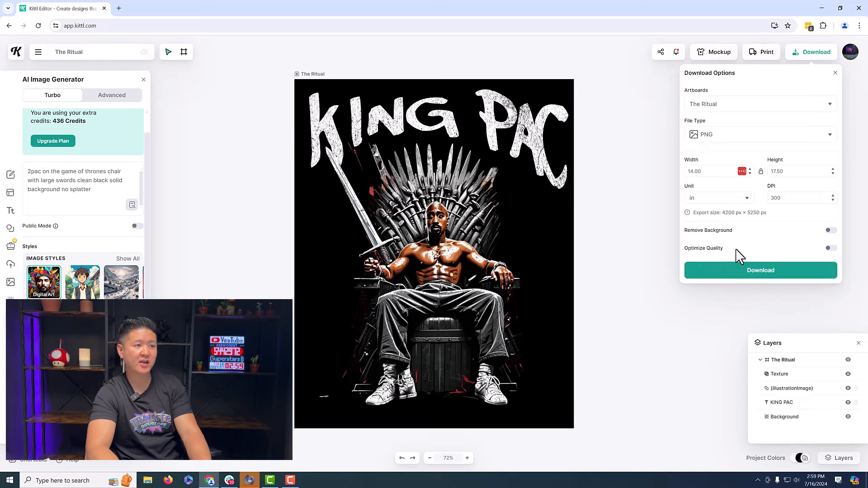
left_click(830, 230)
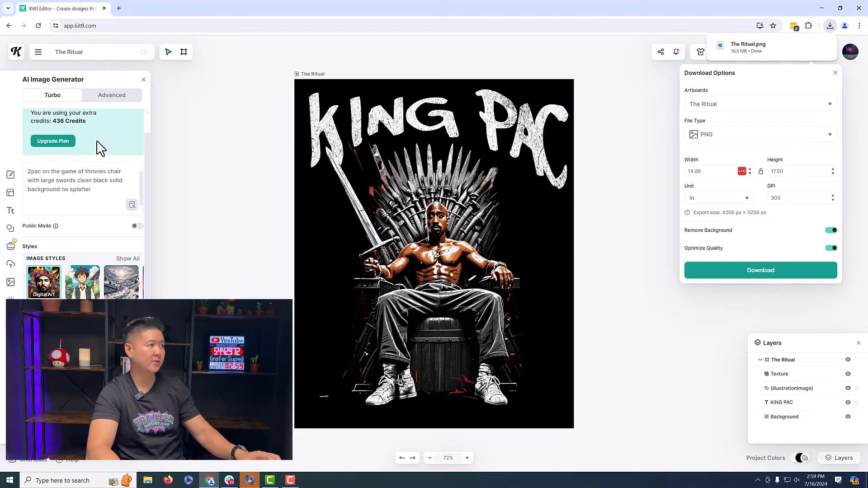
Switch to the Transfer Superstars gang sheet builder collection in a new browser tab and open the DTF builder for clothing
left_click(119, 8)
type("trans")
key("Return")
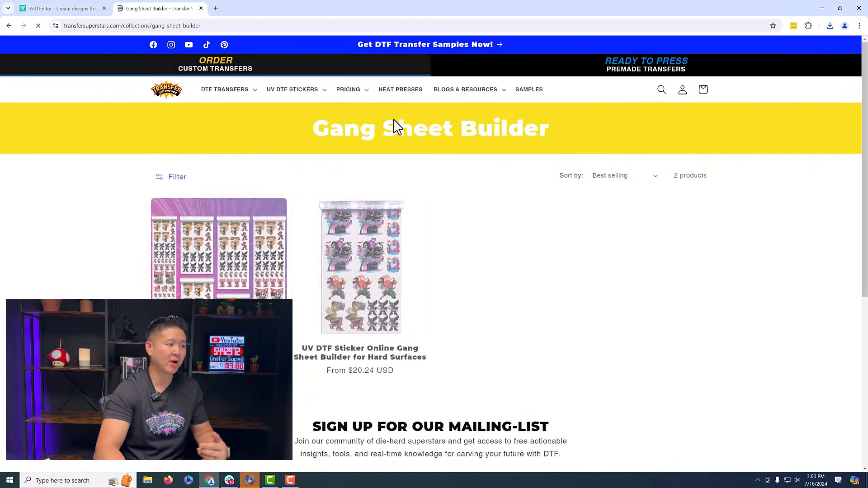
left_click(218, 335)
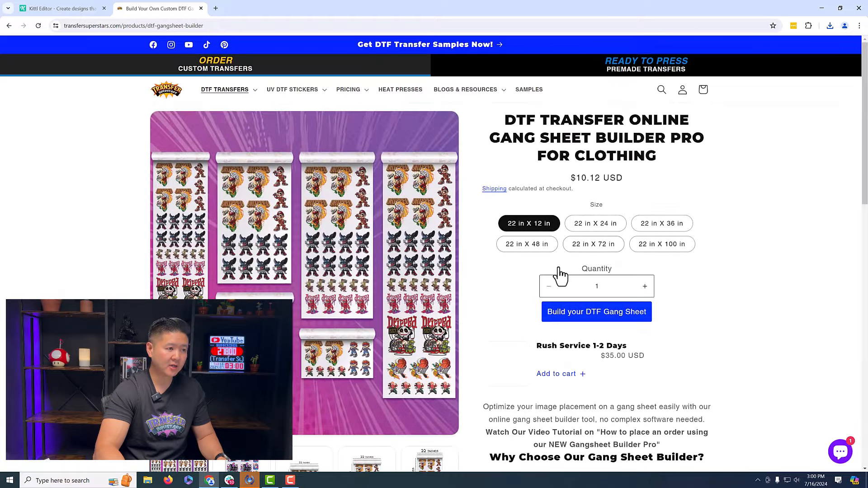
Choose the 22 in X 24 in size and start a brand new DTF gang sheet
left_click(588, 233)
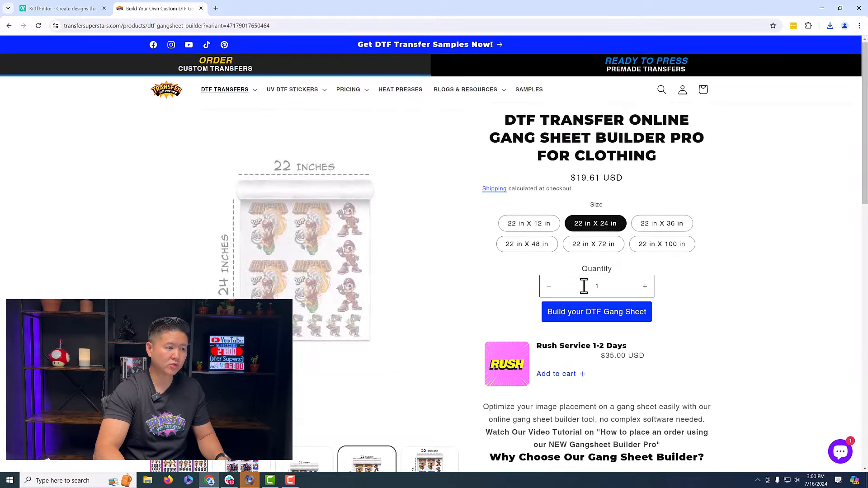
left_click(606, 323)
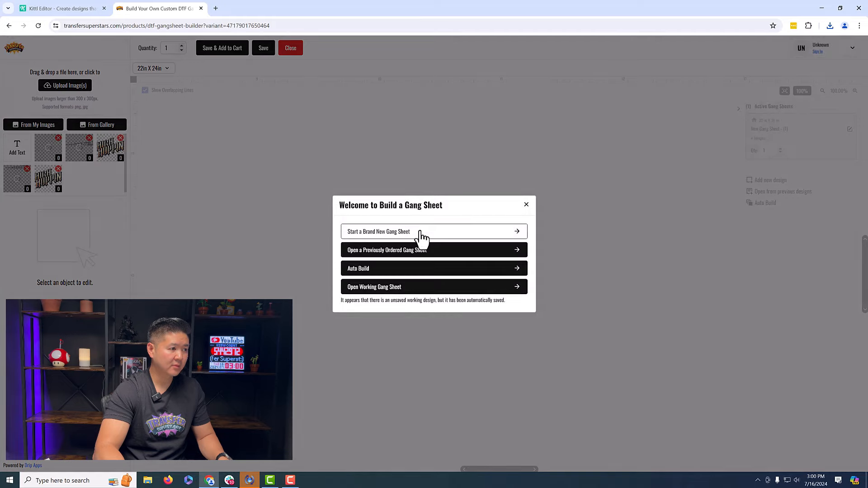
left_click(421, 233)
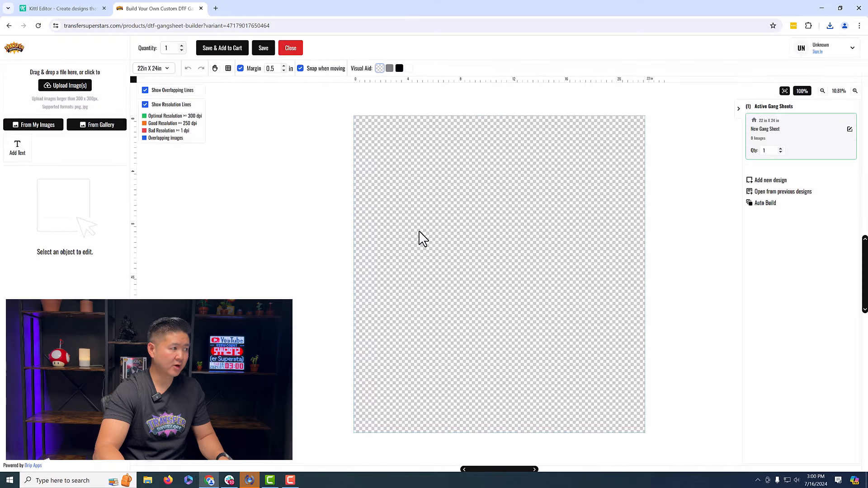
Upload The Ritual.png from the Downloads folder and place one copy on the gang sheet
left_click(70, 86)
left_click(111, 242)
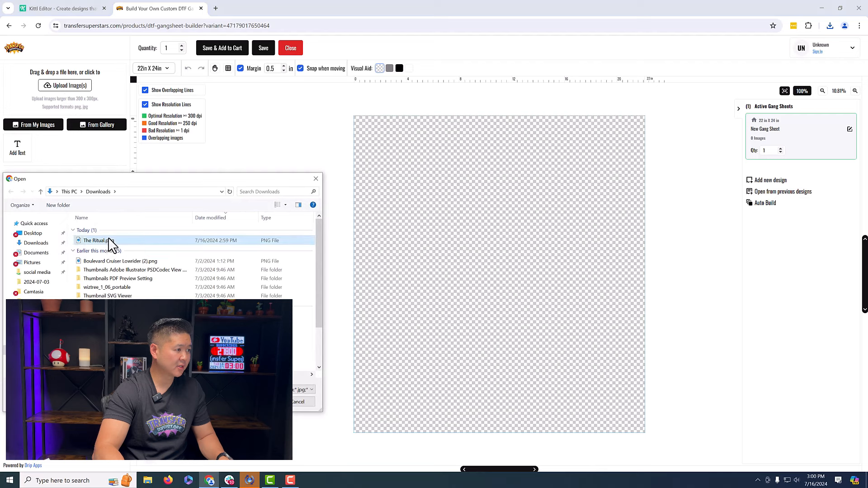
double_click(143, 240)
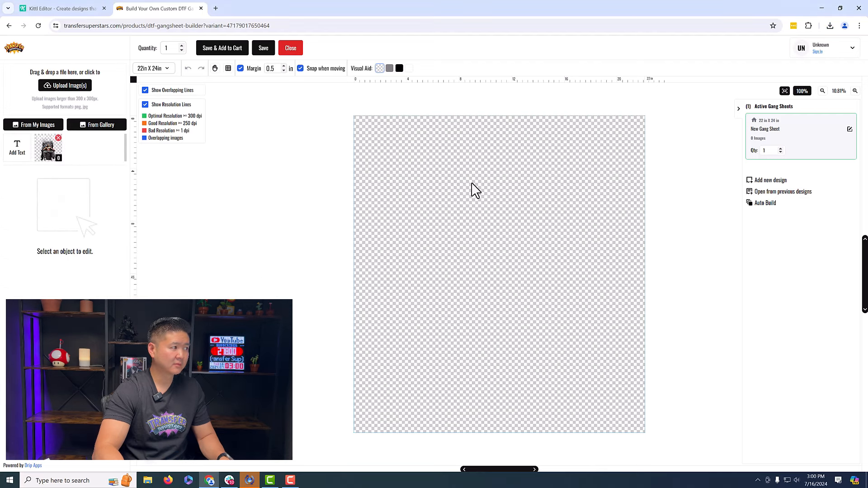
left_click(49, 156)
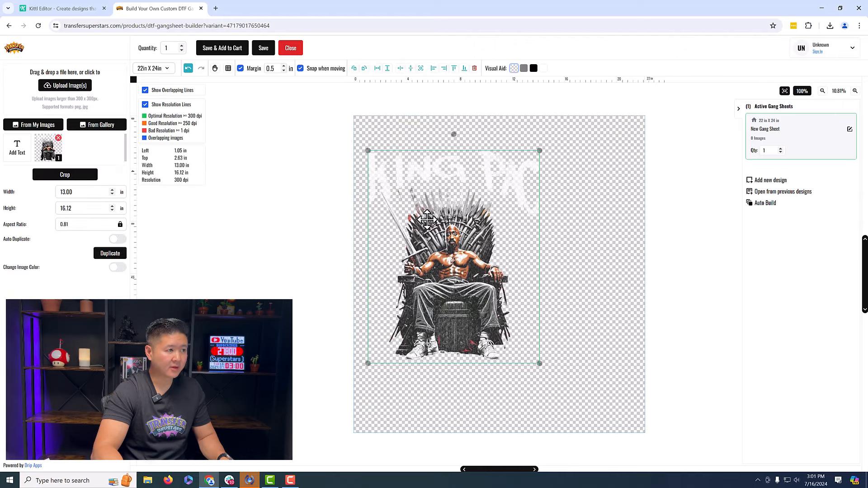
Reposition the image about 1.86 in from the left and 2.01 in from the top of the gang sheet
left_click(76, 9)
left_click(174, 9)
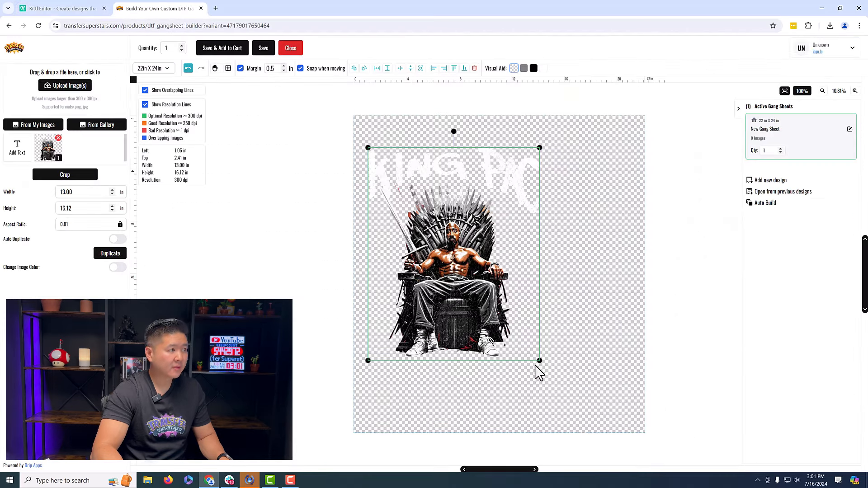
left_click_drag(510, 308, 506, 302)
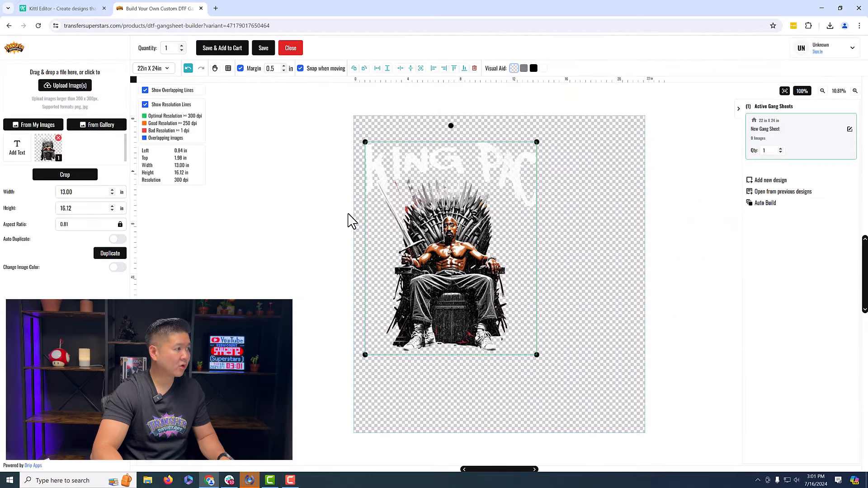
left_click_drag(437, 180, 450, 181)
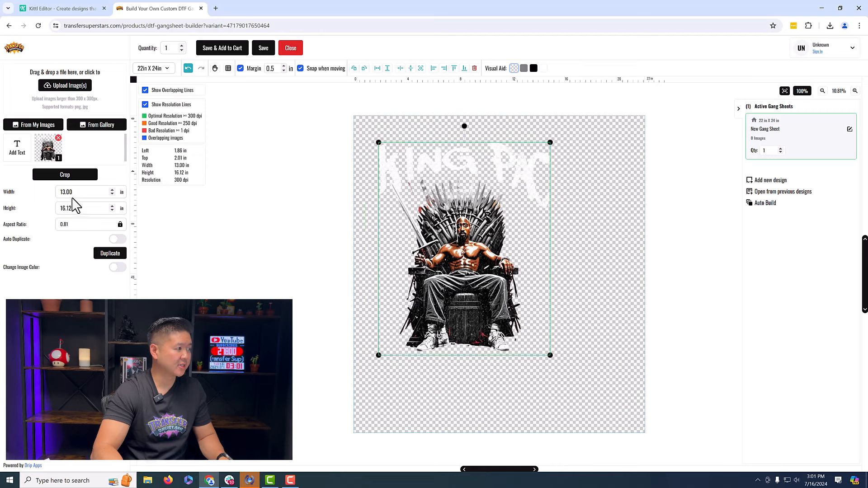
Switch to Kittl to review the original King Pac artboard and its throne image, and return to the gang sheet
left_click(72, 8)
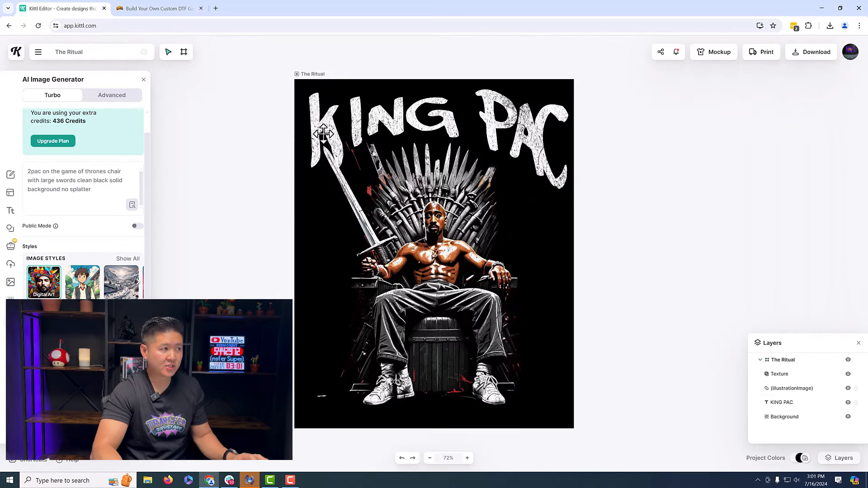
left_click(497, 357)
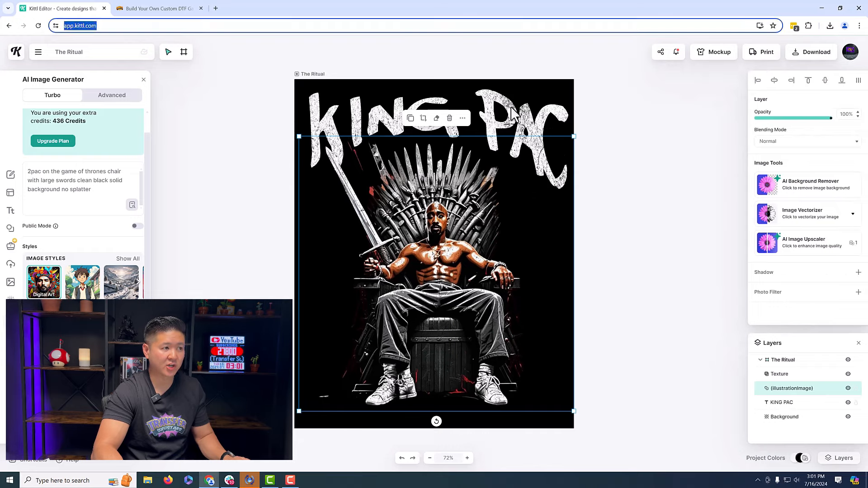
left_click(588, 91)
left_click(177, 10)
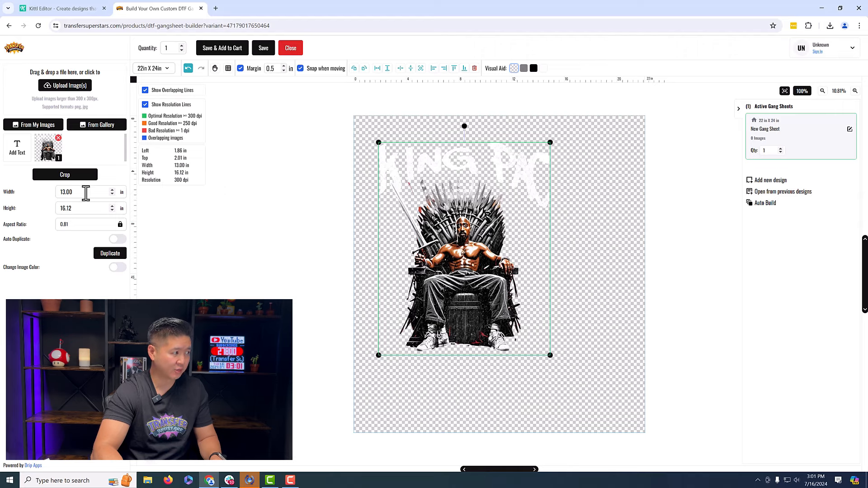
Set the image width to 14 inches after trying 12 inches for comparison
left_click_drag(86, 193, 37, 203)
type("14")
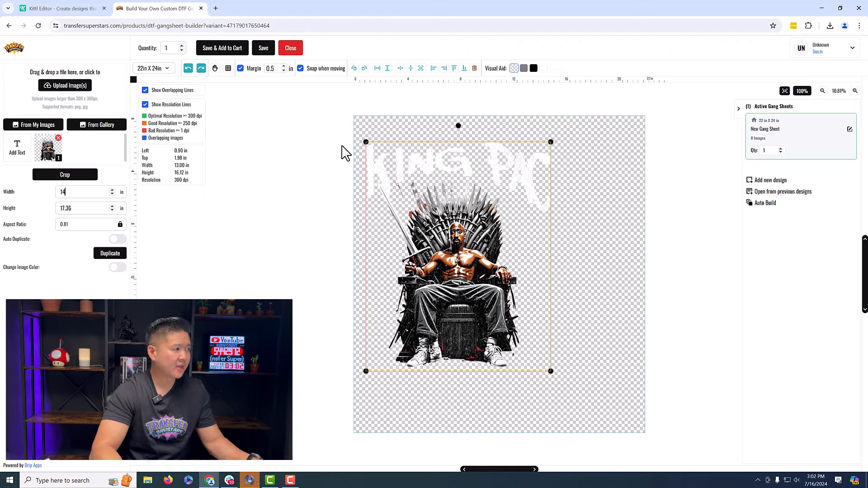
type("12")
left_click_drag(69, 199, 53, 209)
type("12")
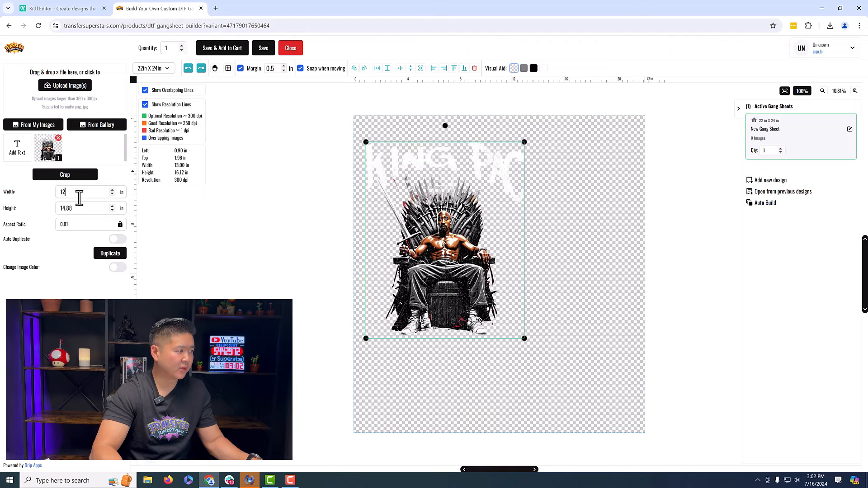
type("14")
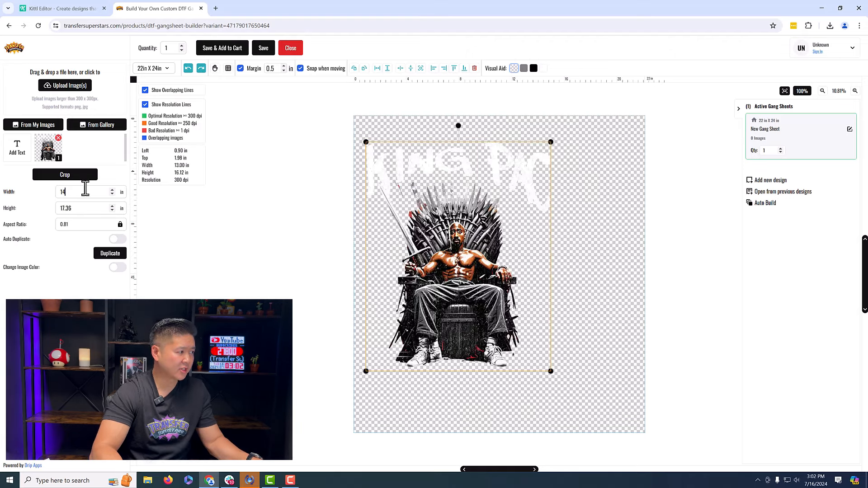
Rotate the image 90 degrees clockwise at the top of the gang sheet and set its width to 13 inches
left_click(363, 68)
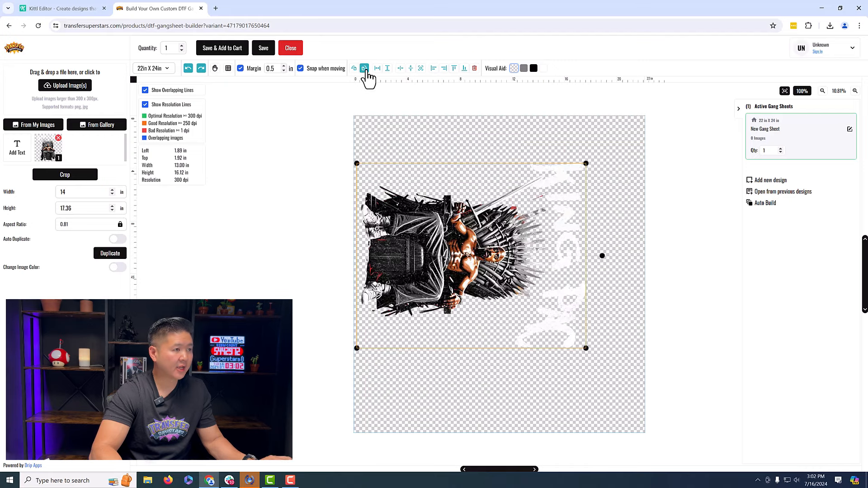
left_click_drag(454, 196, 482, 147)
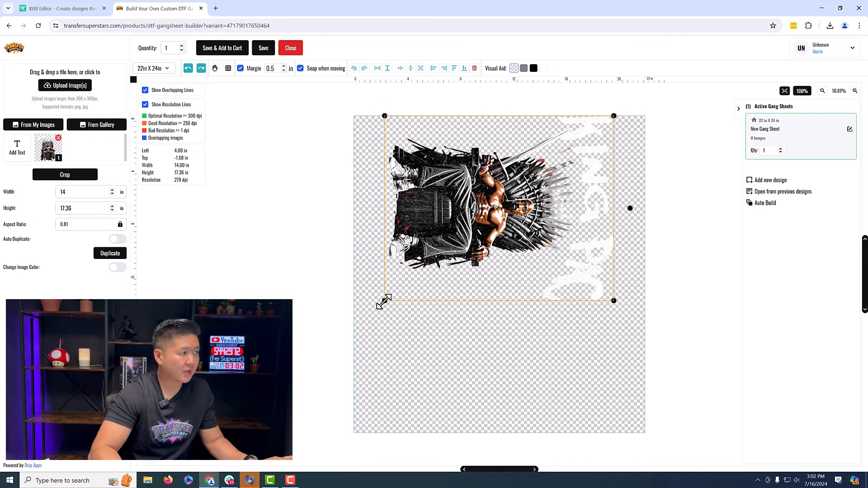
double_click(65, 193)
type("13")
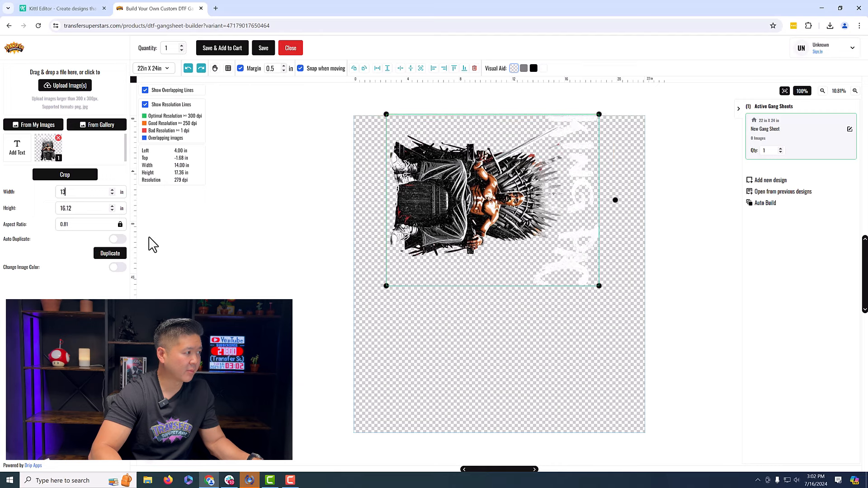
Nudge the rotated image down so it fits inside the gang sheet's top edge
left_click(479, 321)
left_click(525, 145)
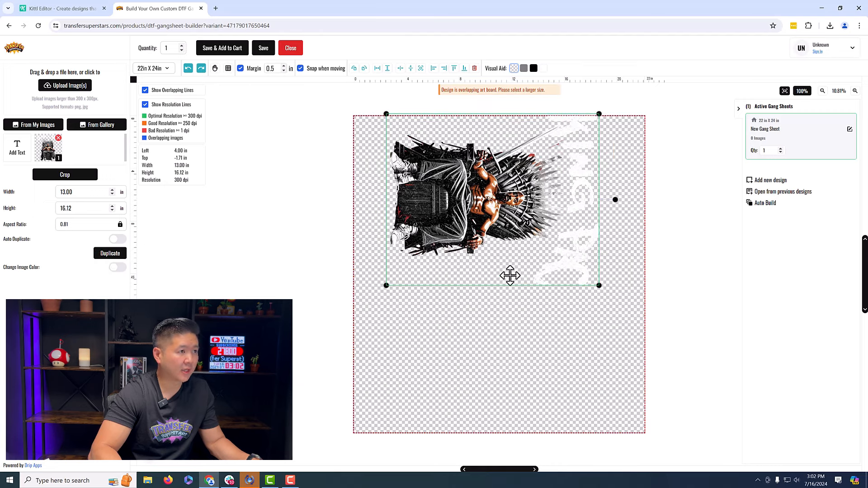
left_click_drag(548, 208, 548, 212)
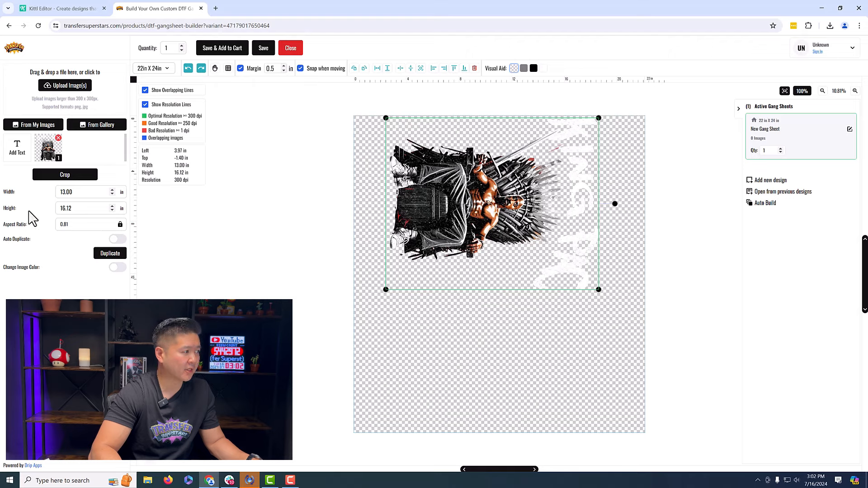
Set the image width to 12 inches, duplicate it, and align the copy directly beneath the original
type("12")
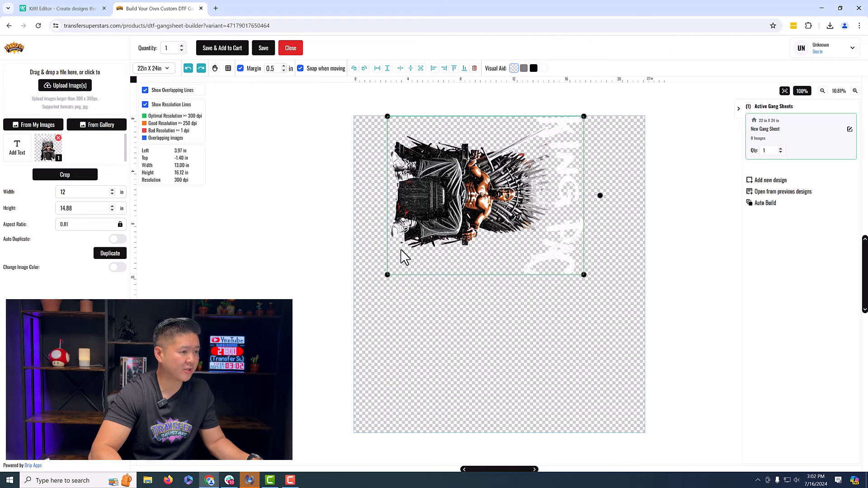
left_click(119, 255)
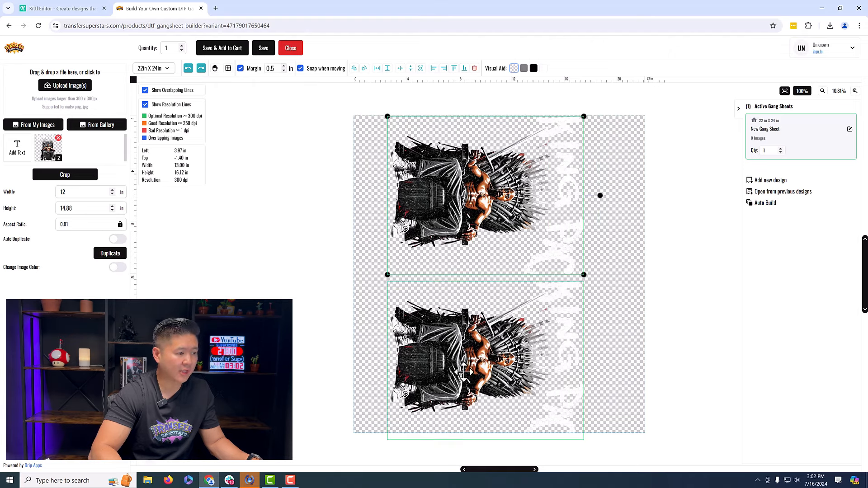
left_click_drag(533, 339, 578, 323)
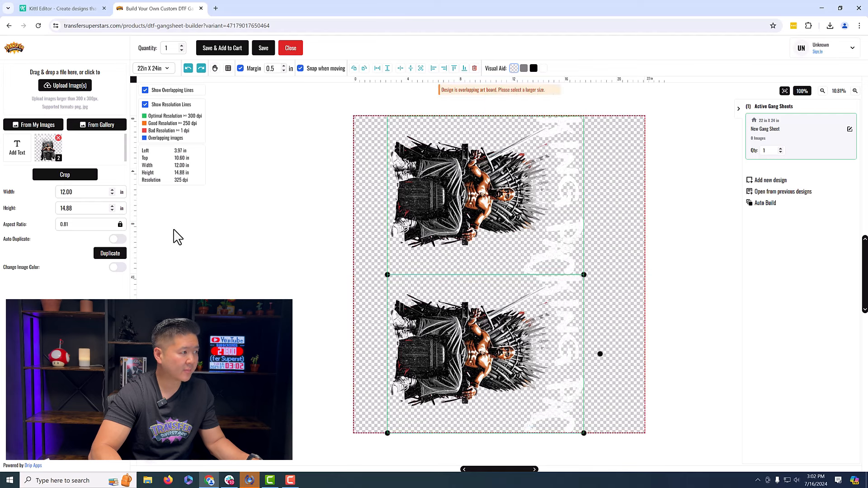
Rotate the lower copy 180 degrees so it faces opposite the upper one, and select the upper image
left_click(365, 69)
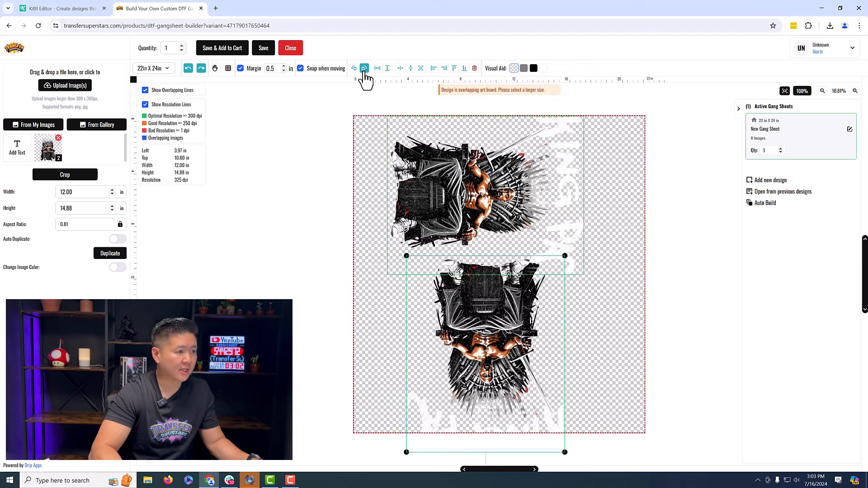
left_click(365, 68)
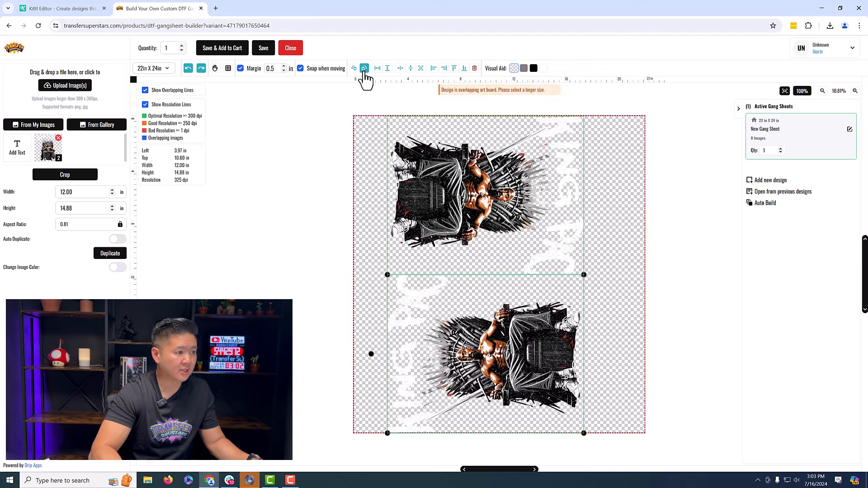
left_click(529, 206)
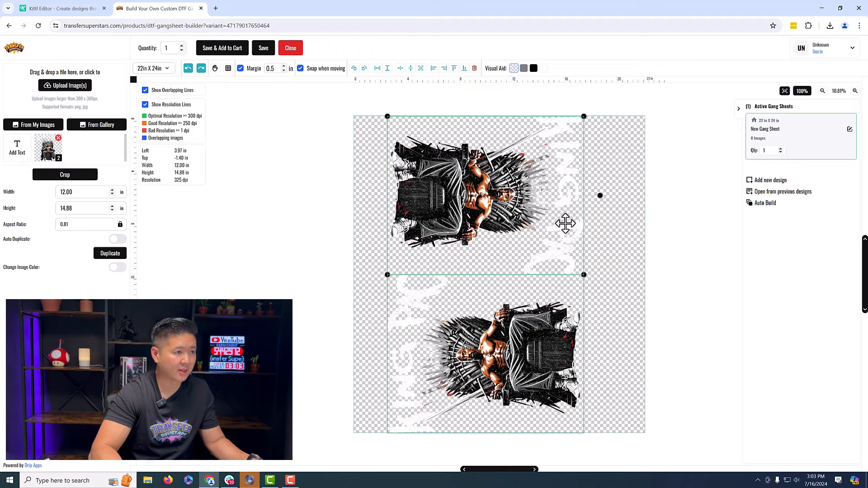
Try a 14-inch width on the upper image, shift it up to the sheet's top edge, and set its width to 13 inches
double_click(84, 192)
type("14")
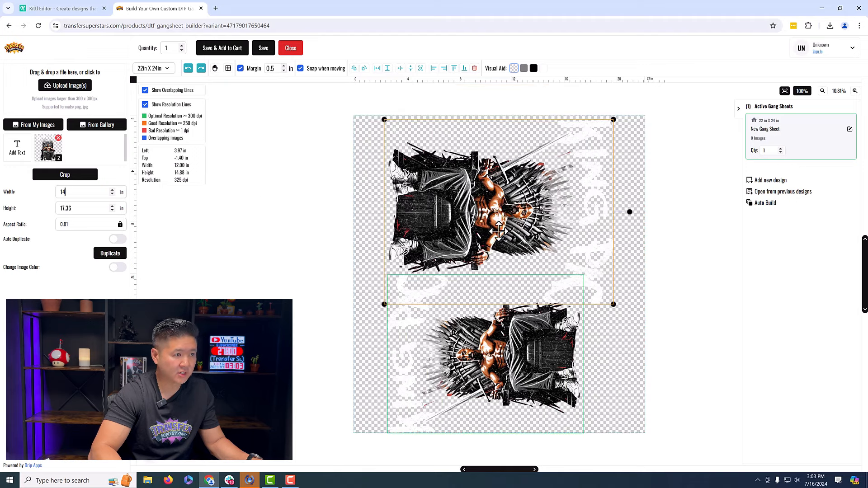
left_click_drag(525, 185, 528, 185)
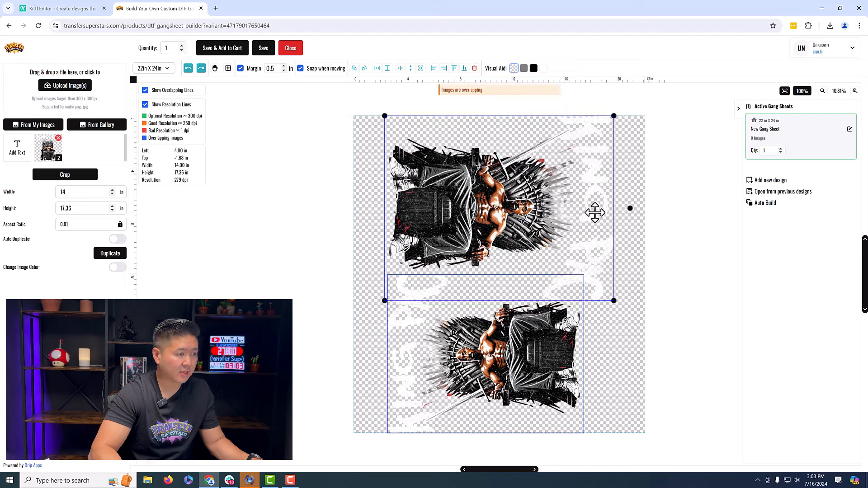
type("13")
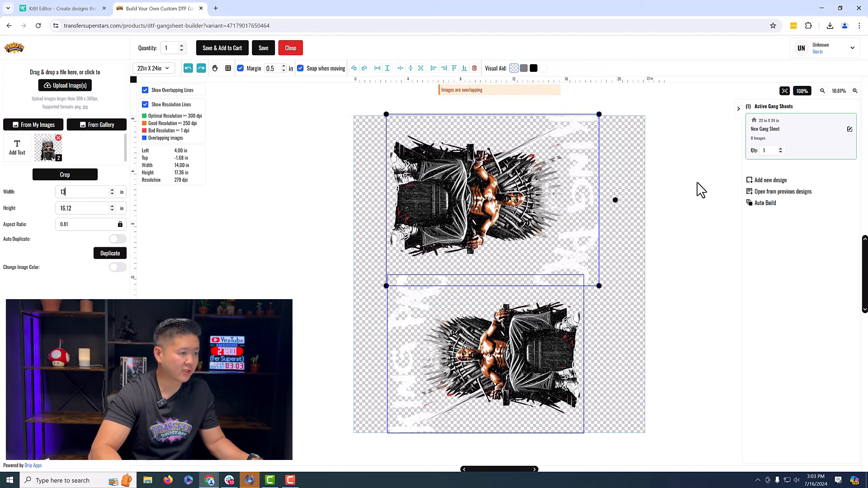
Set the lower image's width to 13 inches and move it up to fit within the gang sheet's bottom edge
left_click(577, 336)
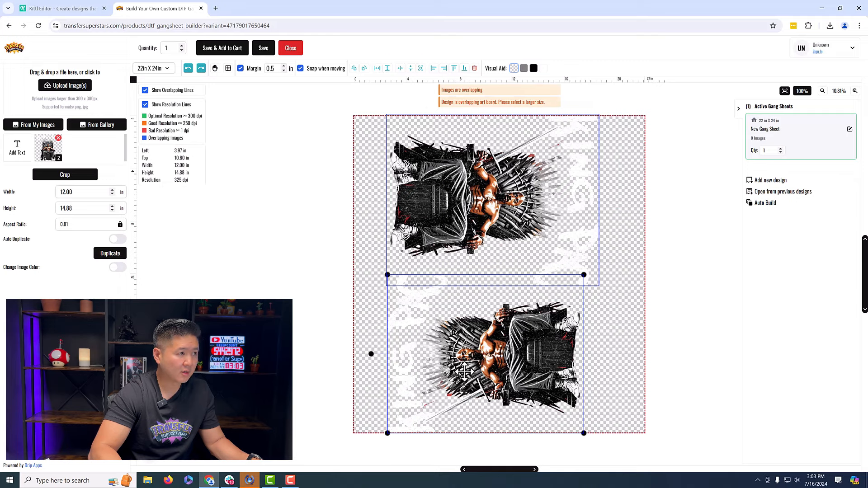
left_click_drag(464, 371, 457, 349)
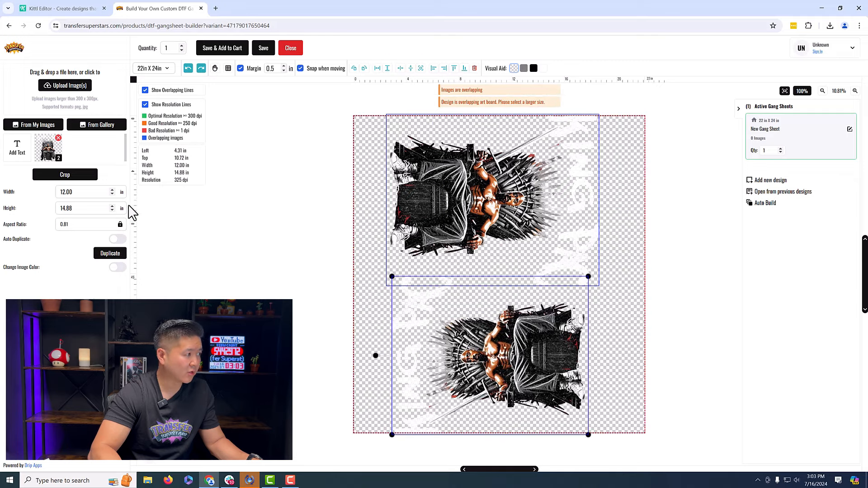
key("shift+Tab")
type("13")
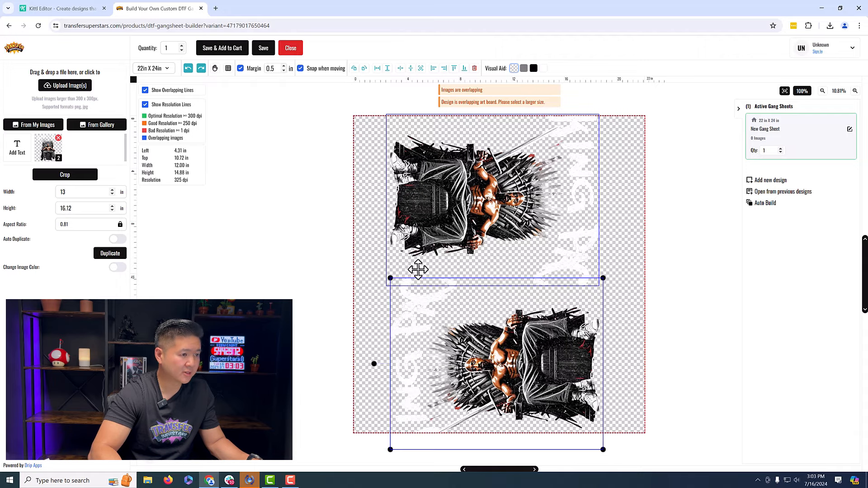
left_click_drag(503, 348, 501, 334)
left_click(635, 279)
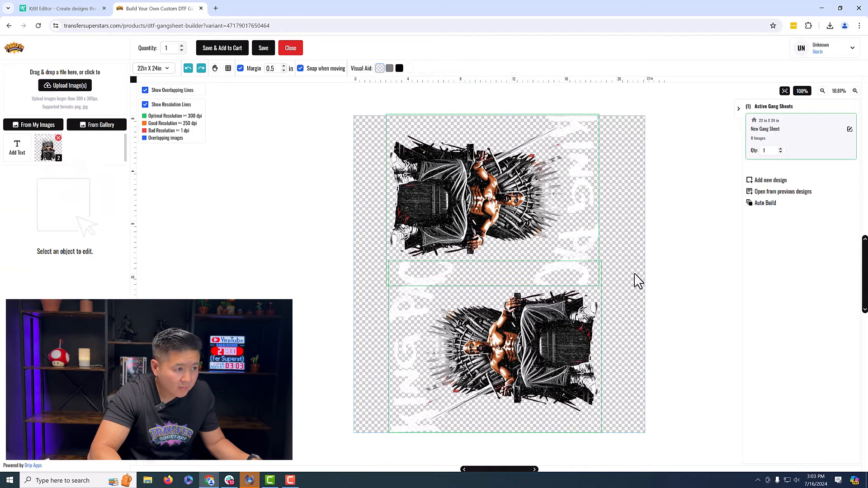
Shift the lower image slightly left so its side edges line up with the upper image
left_click(802, 91)
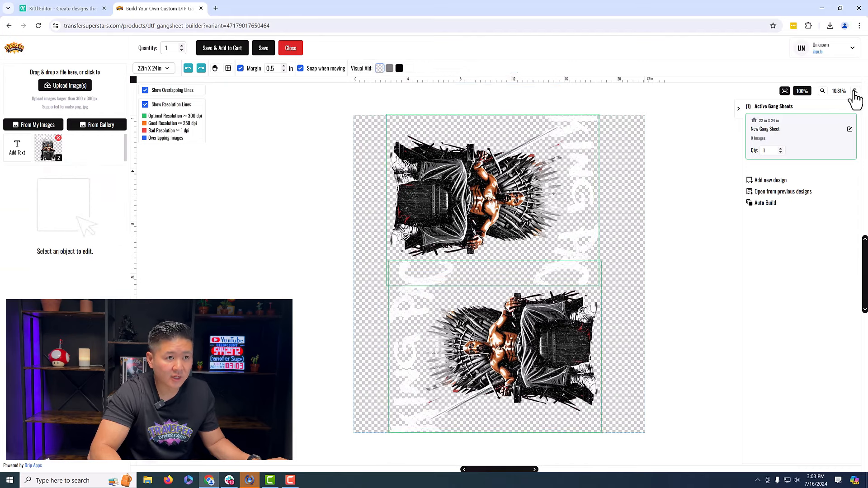
left_click(855, 92)
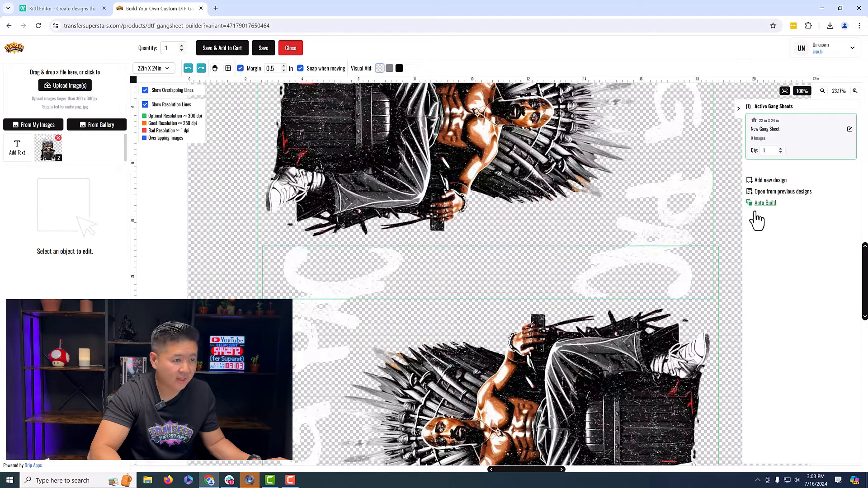
left_click_drag(577, 346, 572, 346)
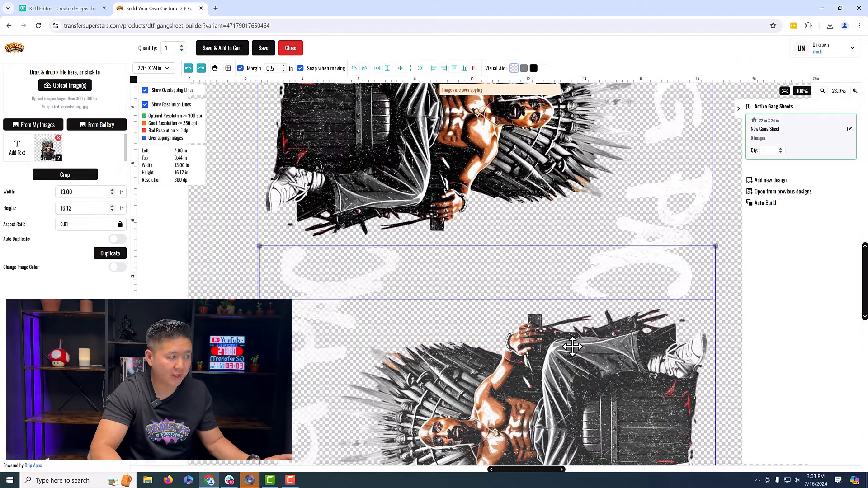
left_click(738, 300)
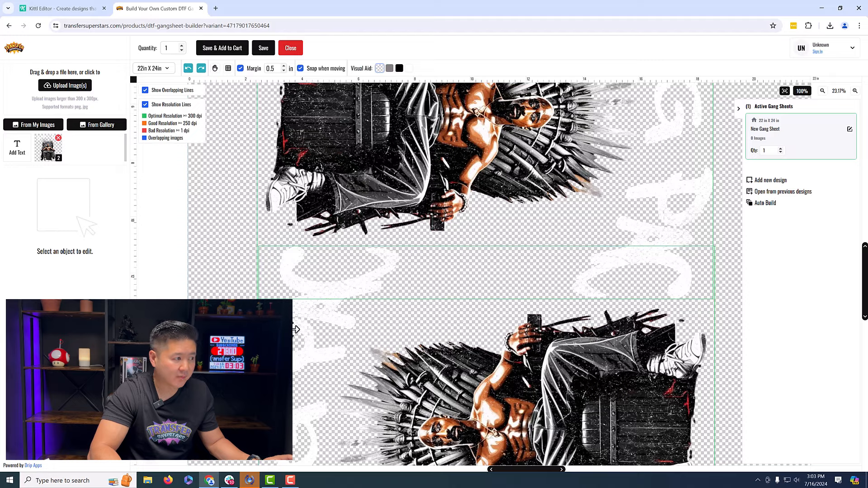
Review the whole gang sheet layout and check the placement, size and resolution of both images
left_click(823, 92)
left_click(823, 92)
left_click(823, 92)
double_click(822, 92)
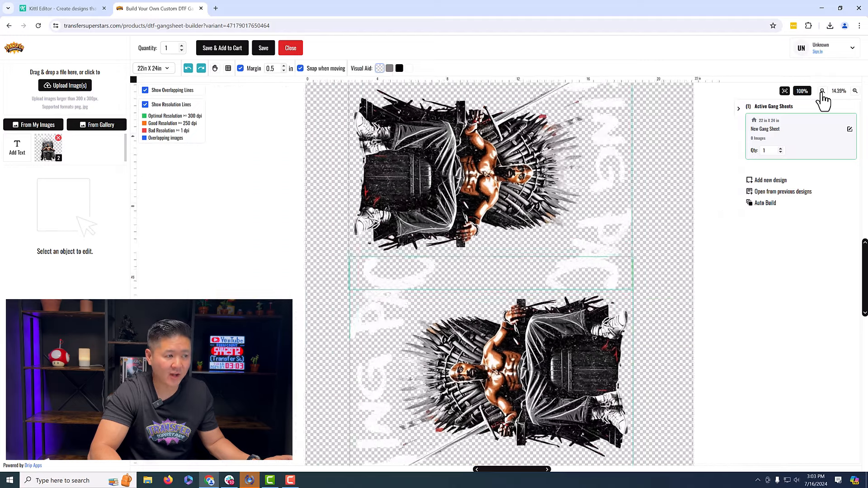
left_click(823, 92)
left_click(822, 92)
left_click(823, 91)
left_click(823, 92)
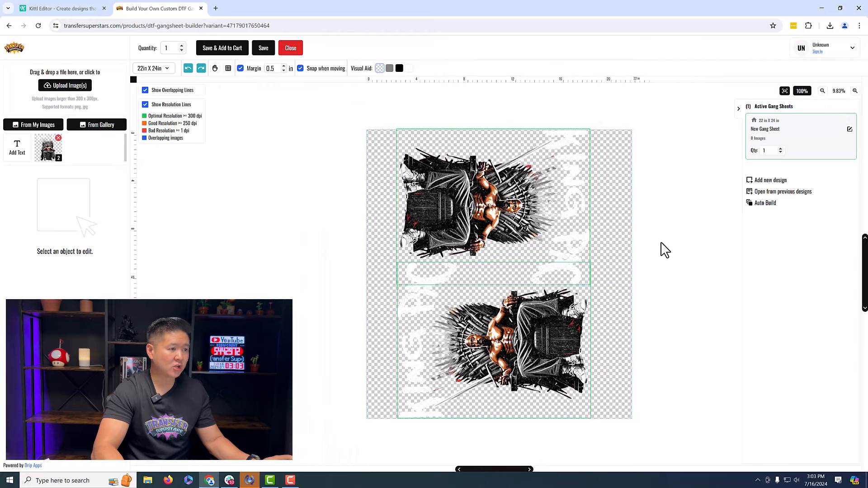
left_click(451, 153)
left_click(482, 289)
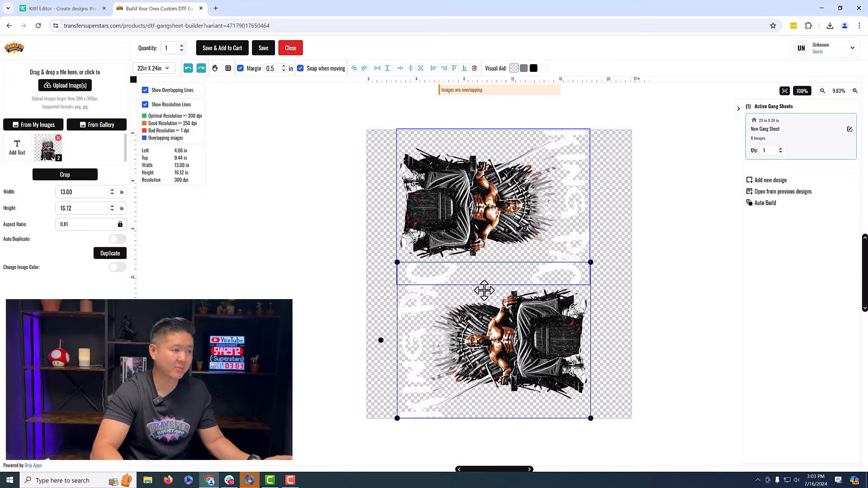
left_click(510, 185)
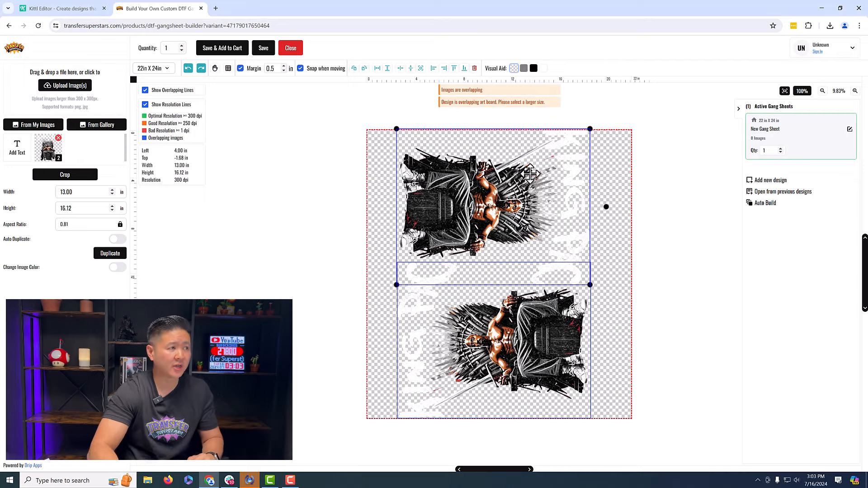
left_click(722, 207)
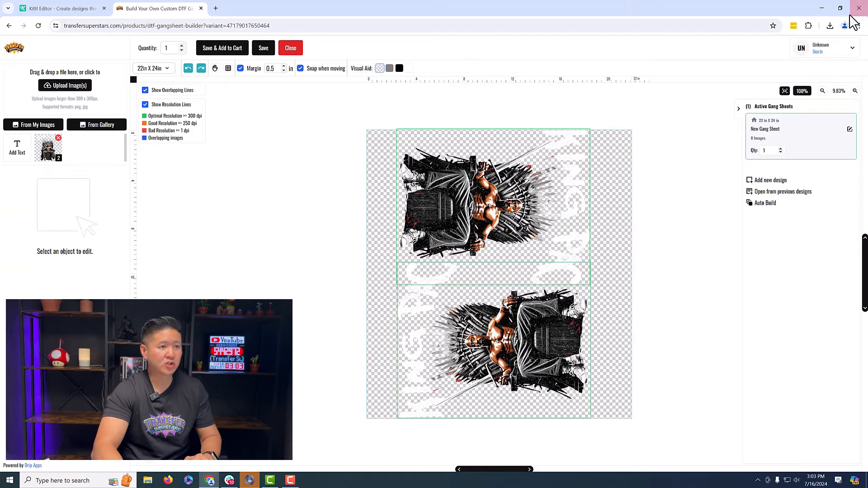